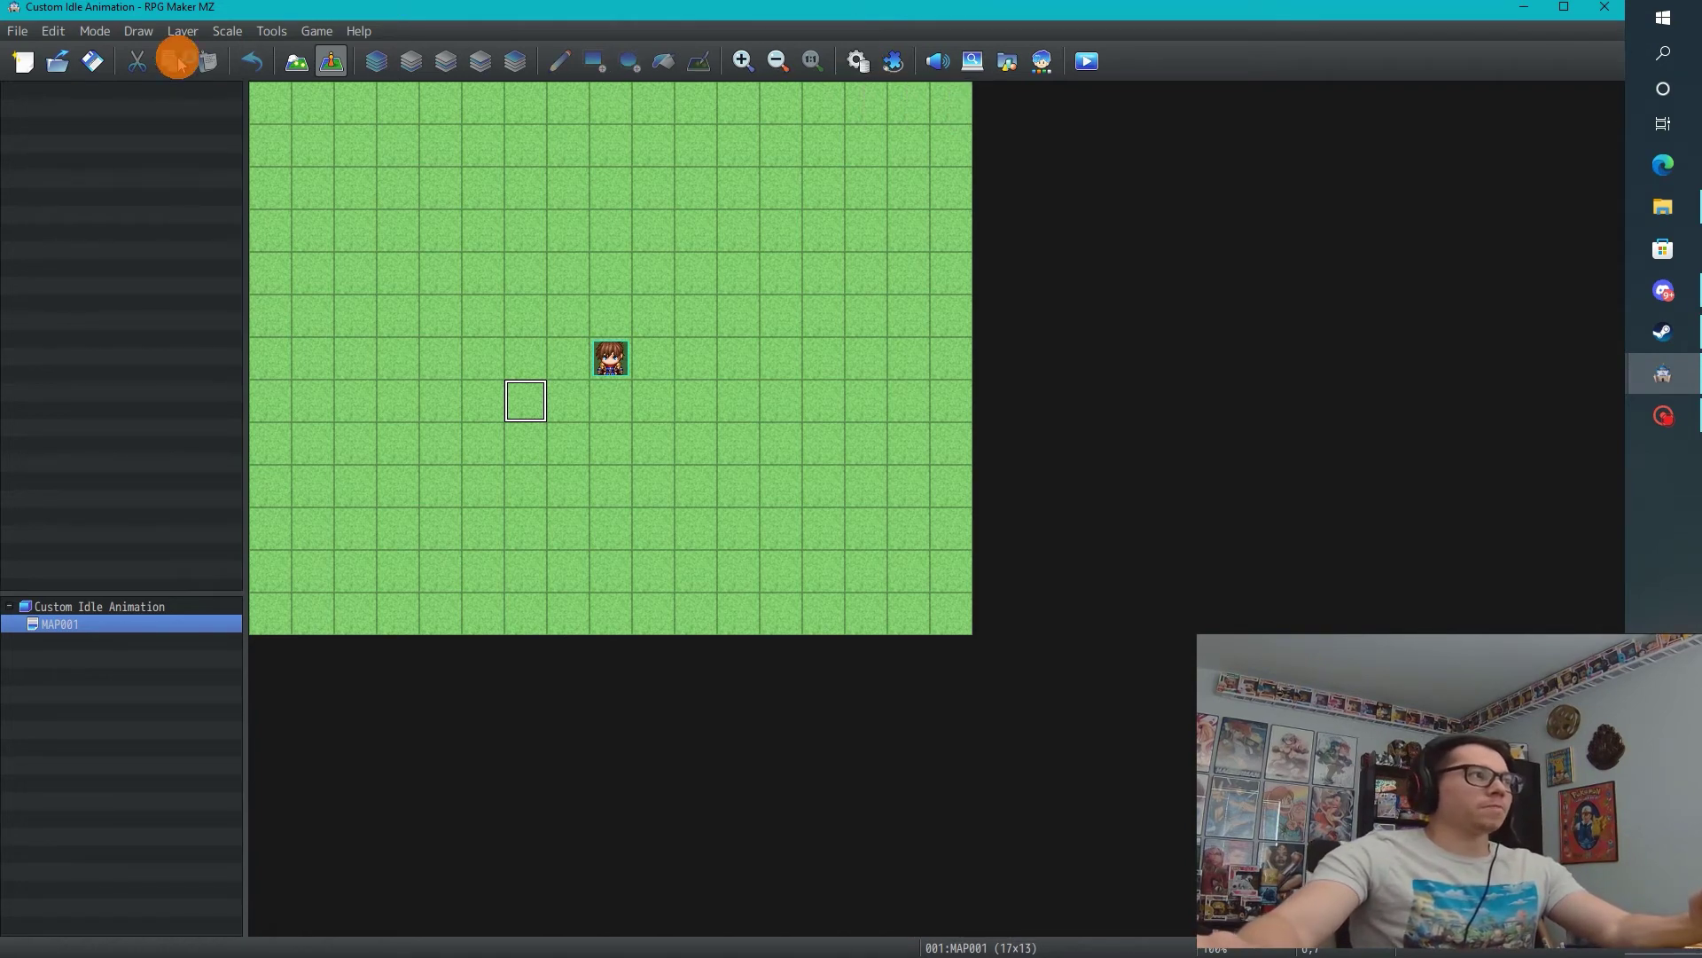
Step through all four common events in the Database, then reselect 0001 Set Timer
click(859, 61)
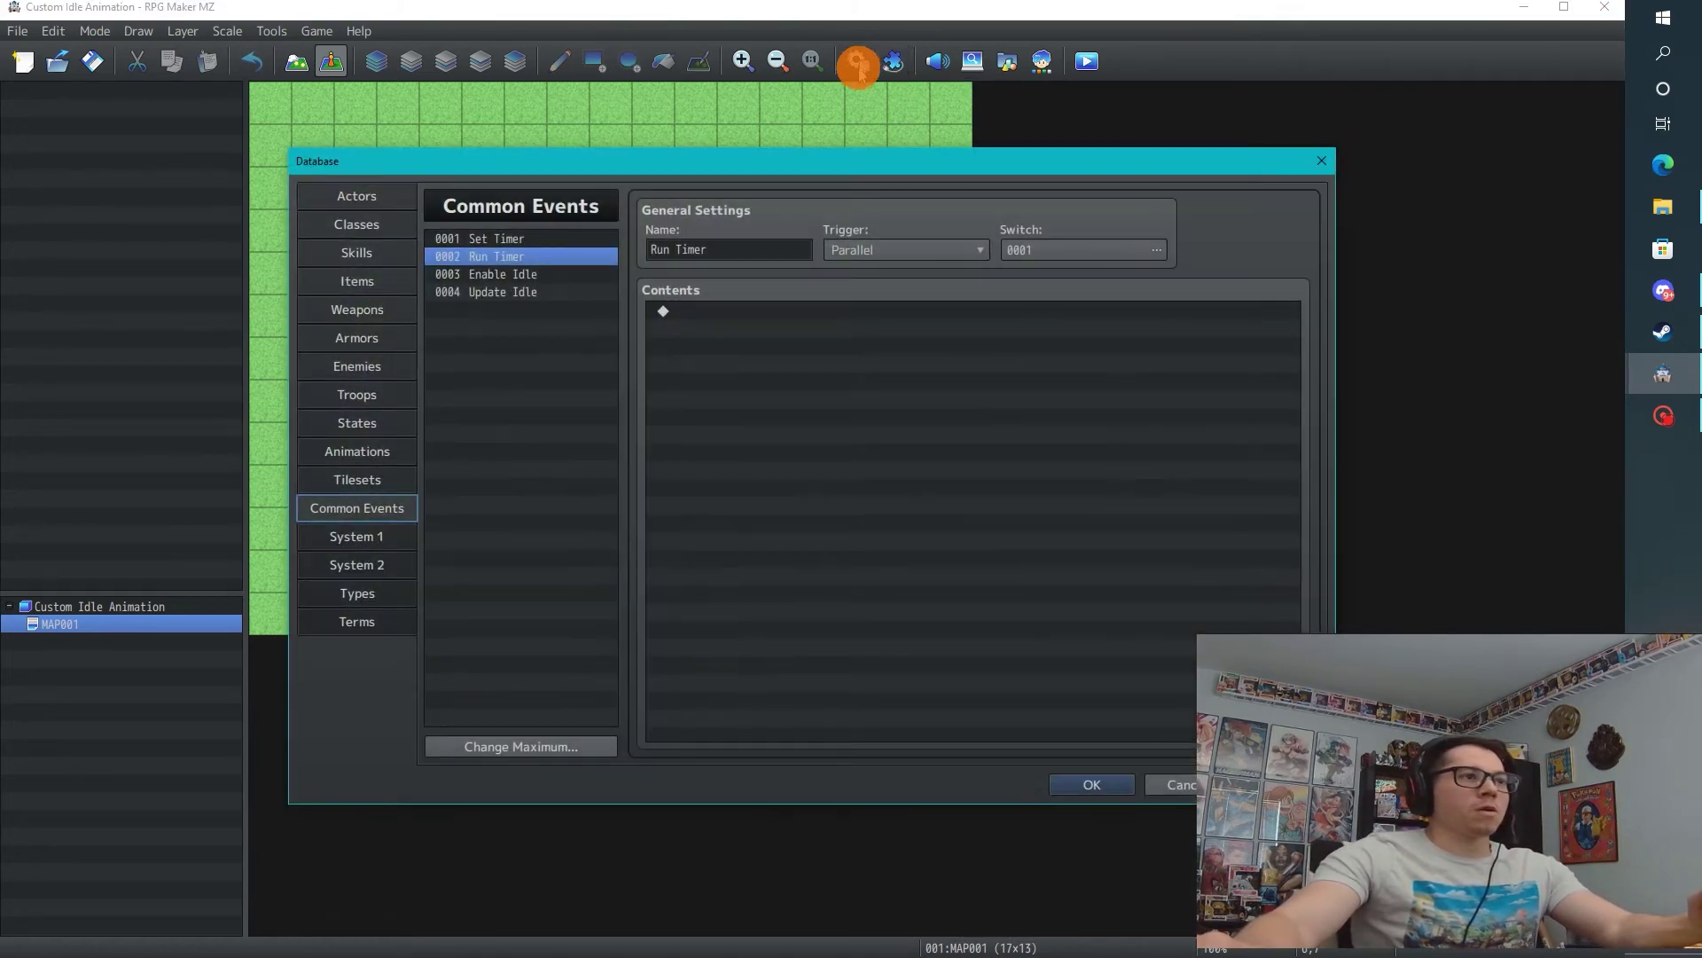
click(563, 240)
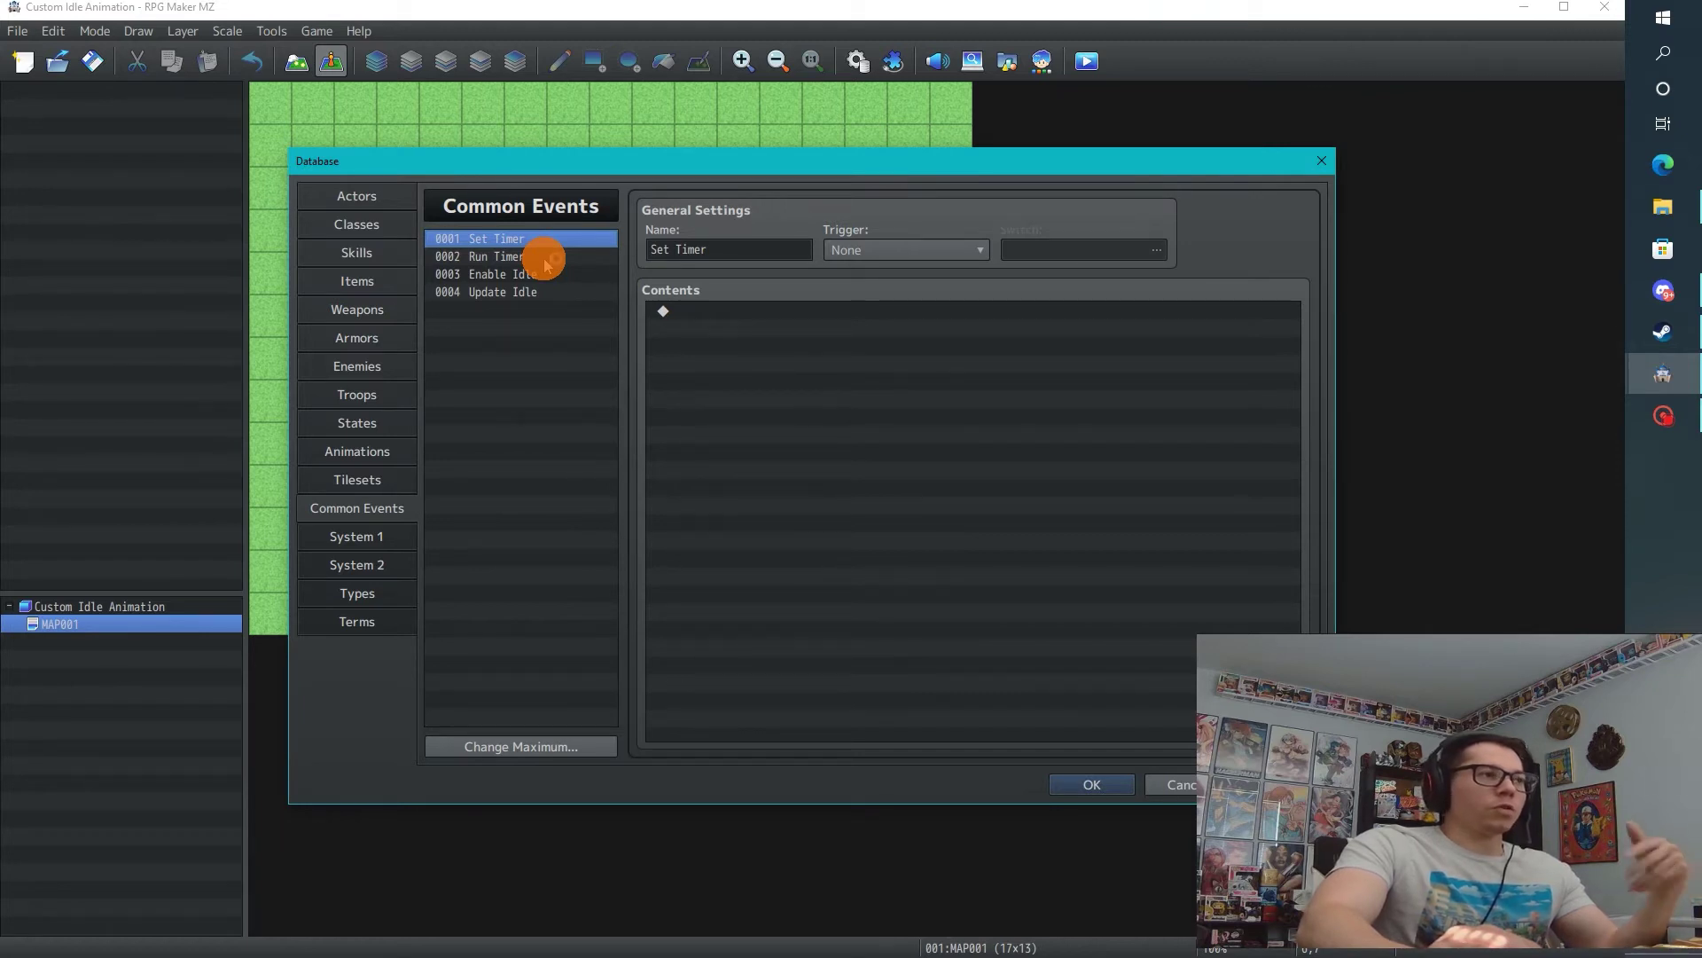
key(Down)
key(Down)
key(Down)
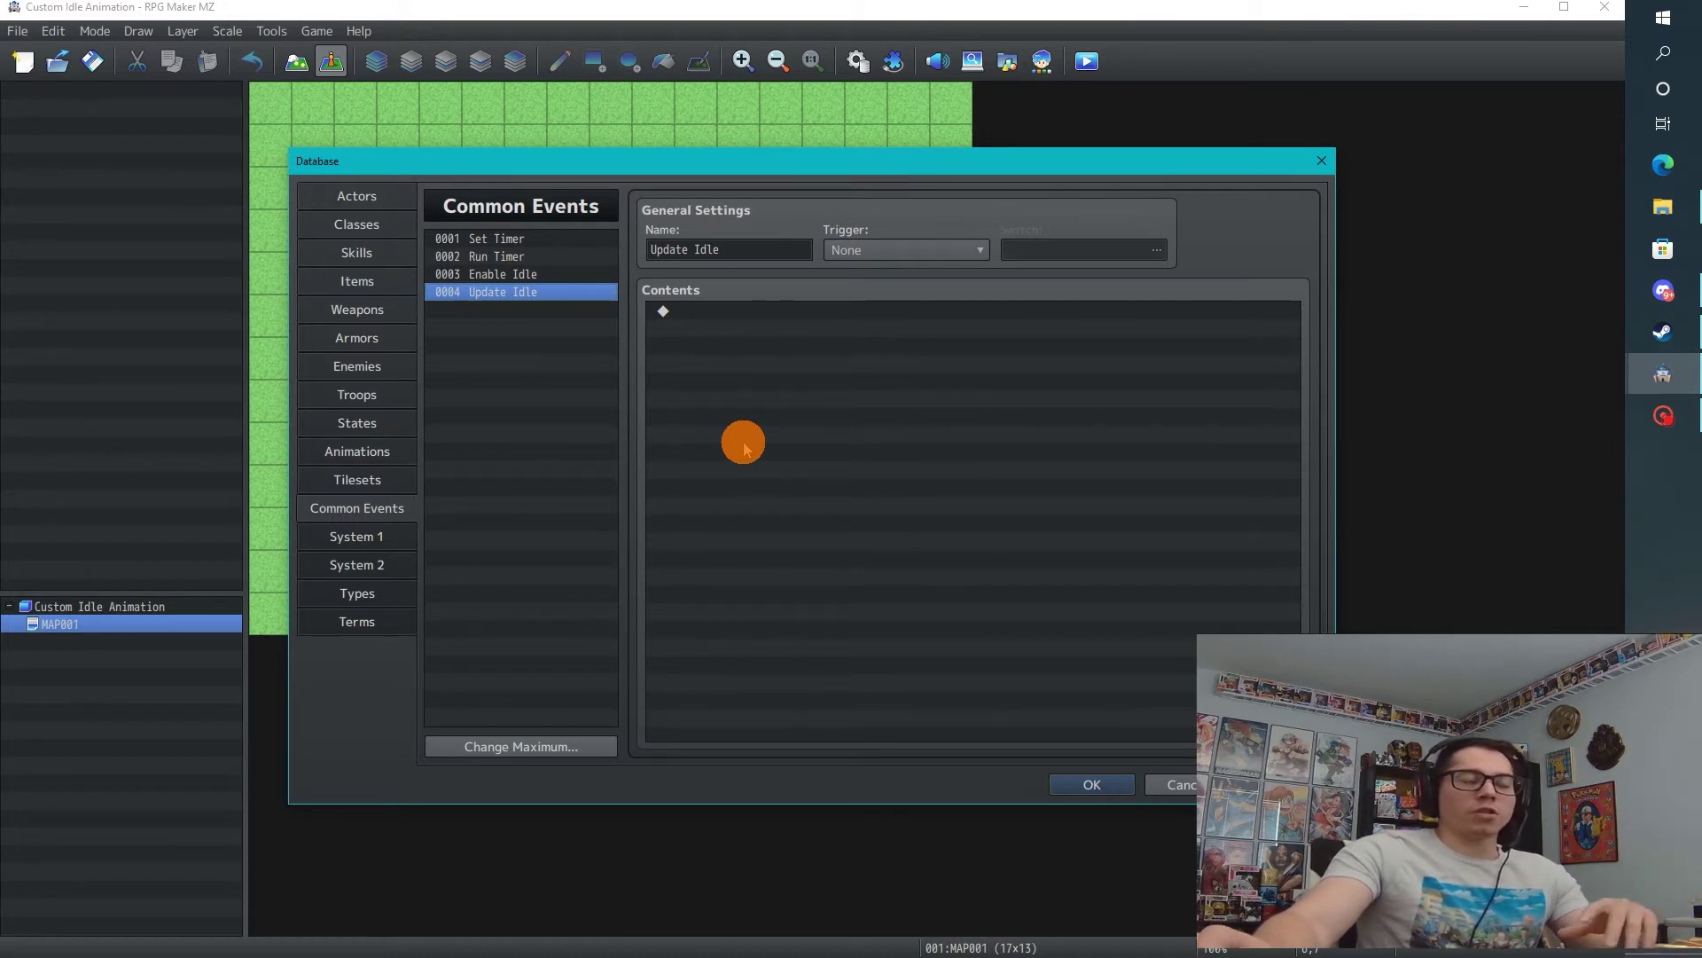
click(558, 238)
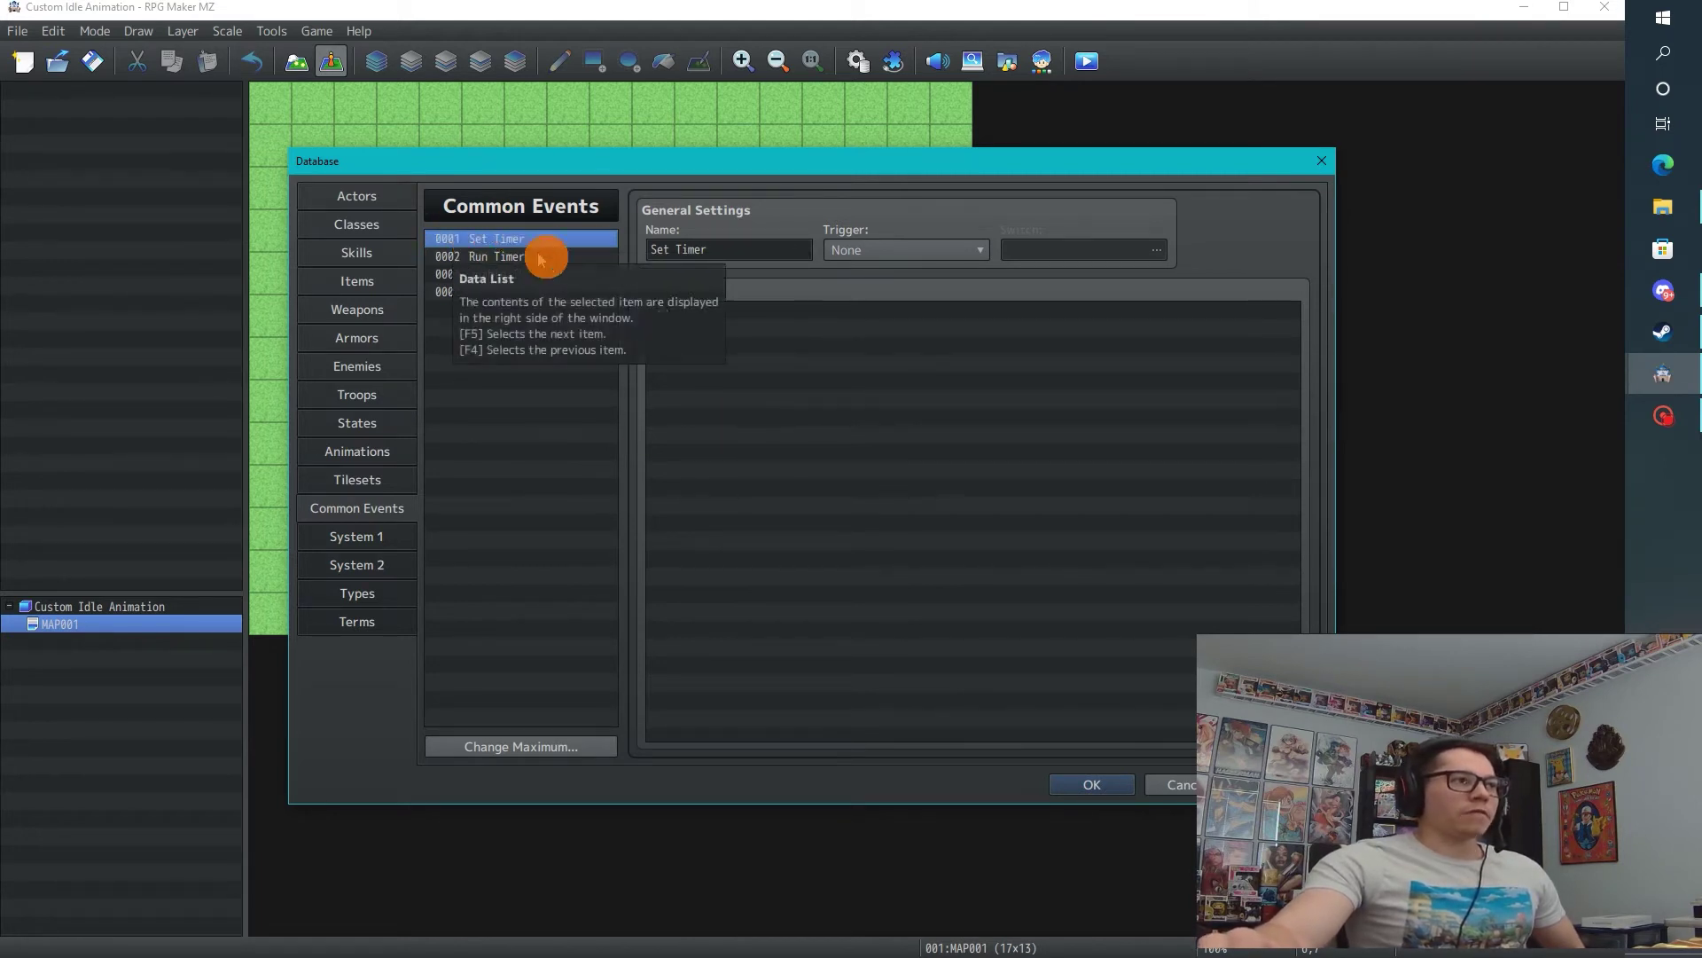
Insert a Control Variables command in Set Timer and name variable 0001 'Timer'
click(738, 316)
double_click(739, 311)
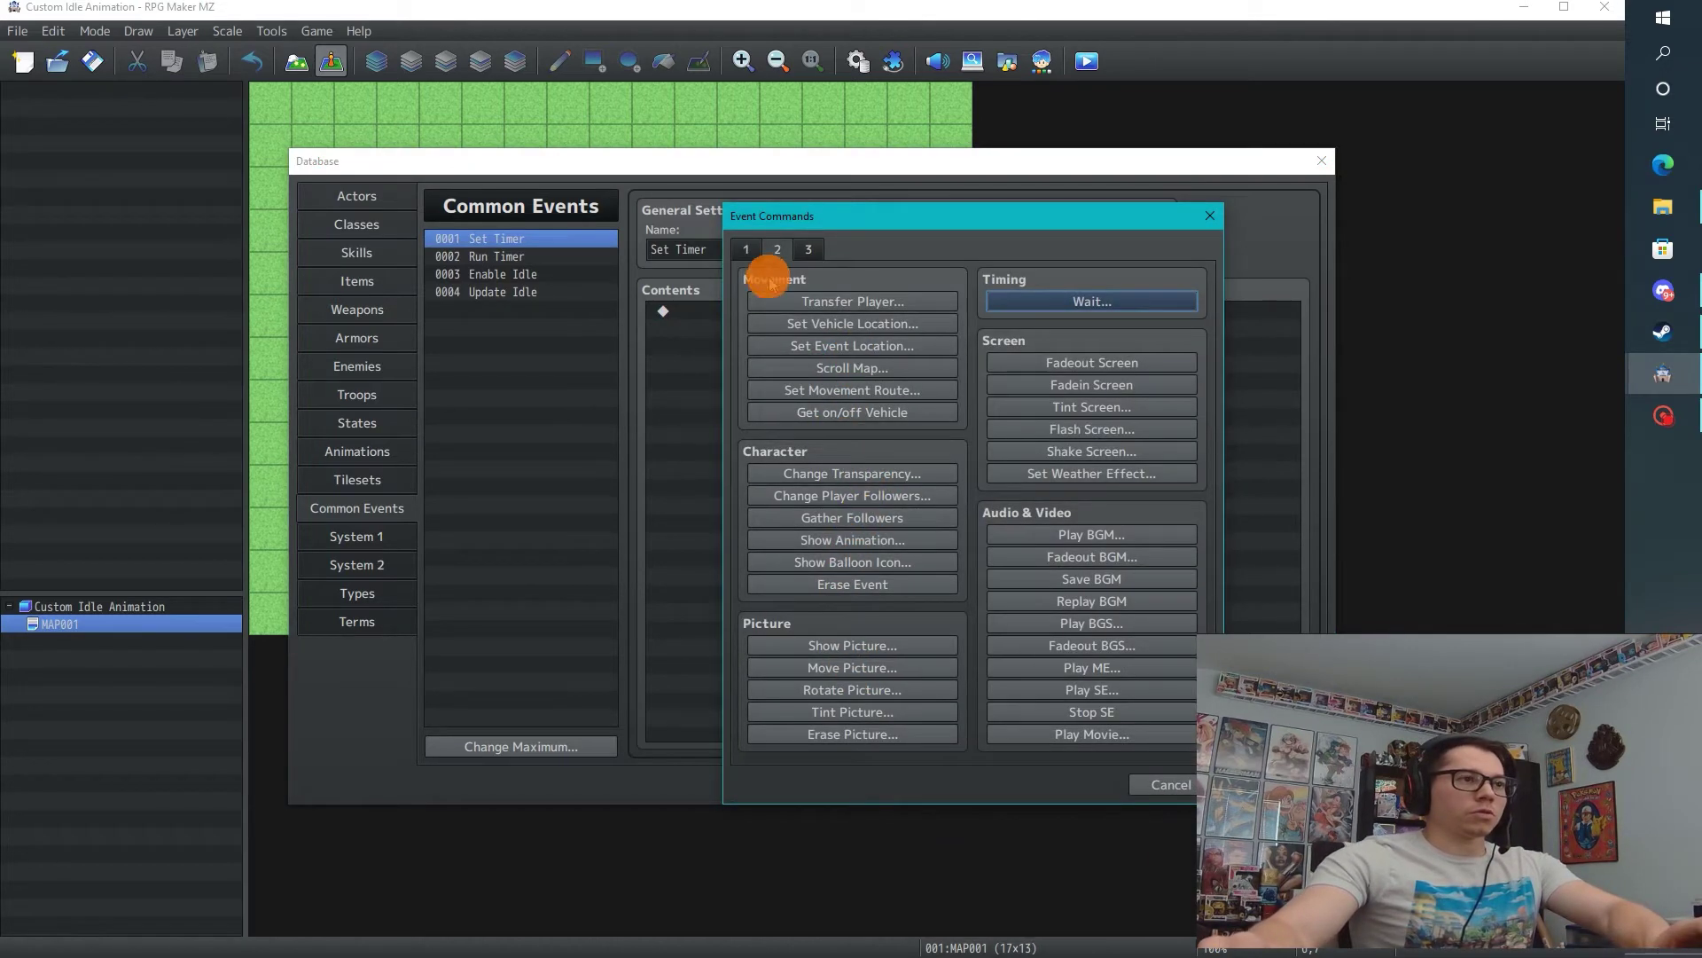
click(748, 250)
click(849, 474)
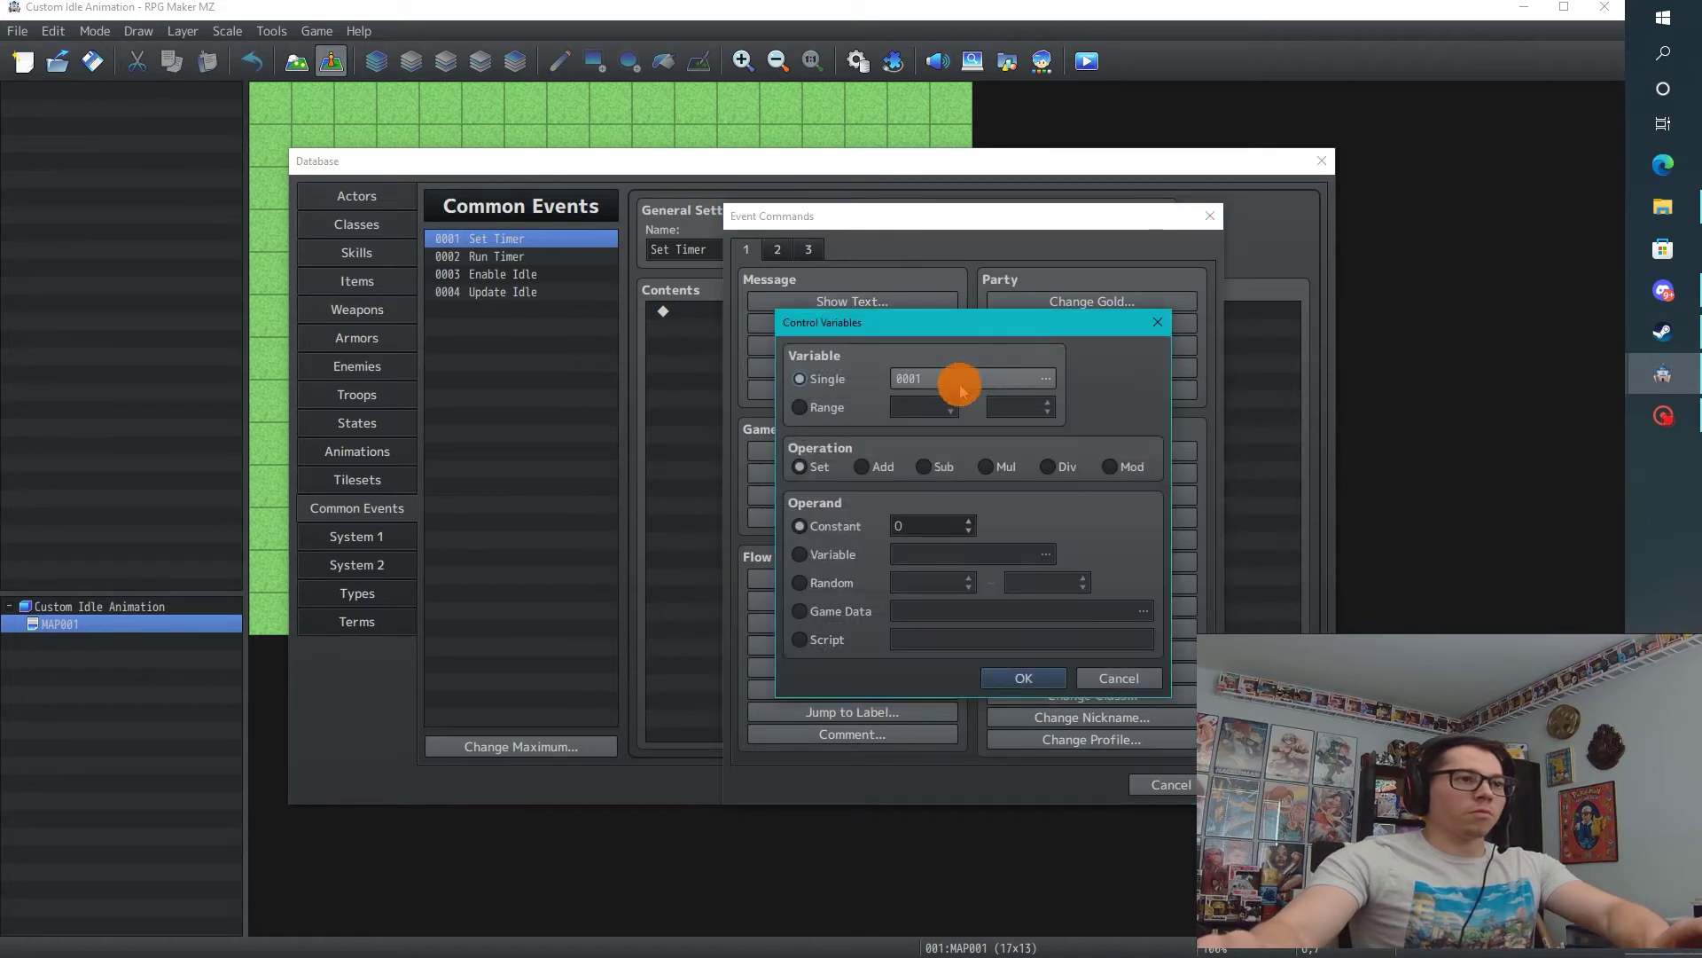
click(1057, 377)
click(1037, 685)
text(Timer)
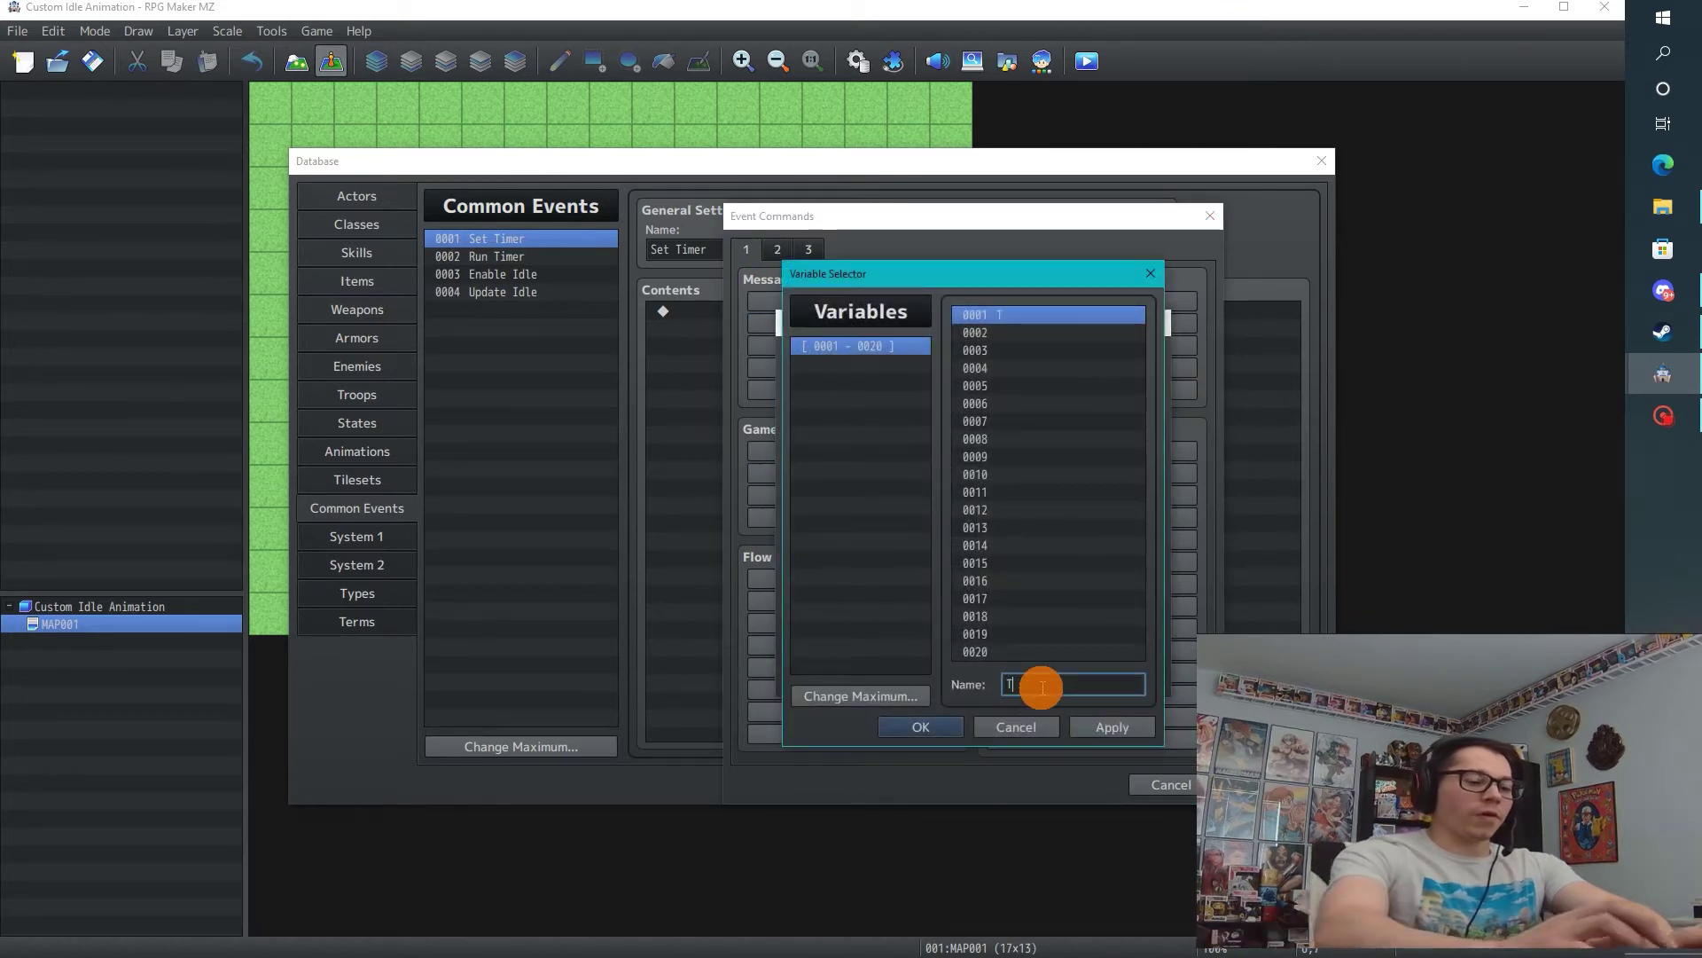
click(1095, 729)
Set variable 0001 Timer to the constant 5, then select the Run Timer event
click(934, 727)
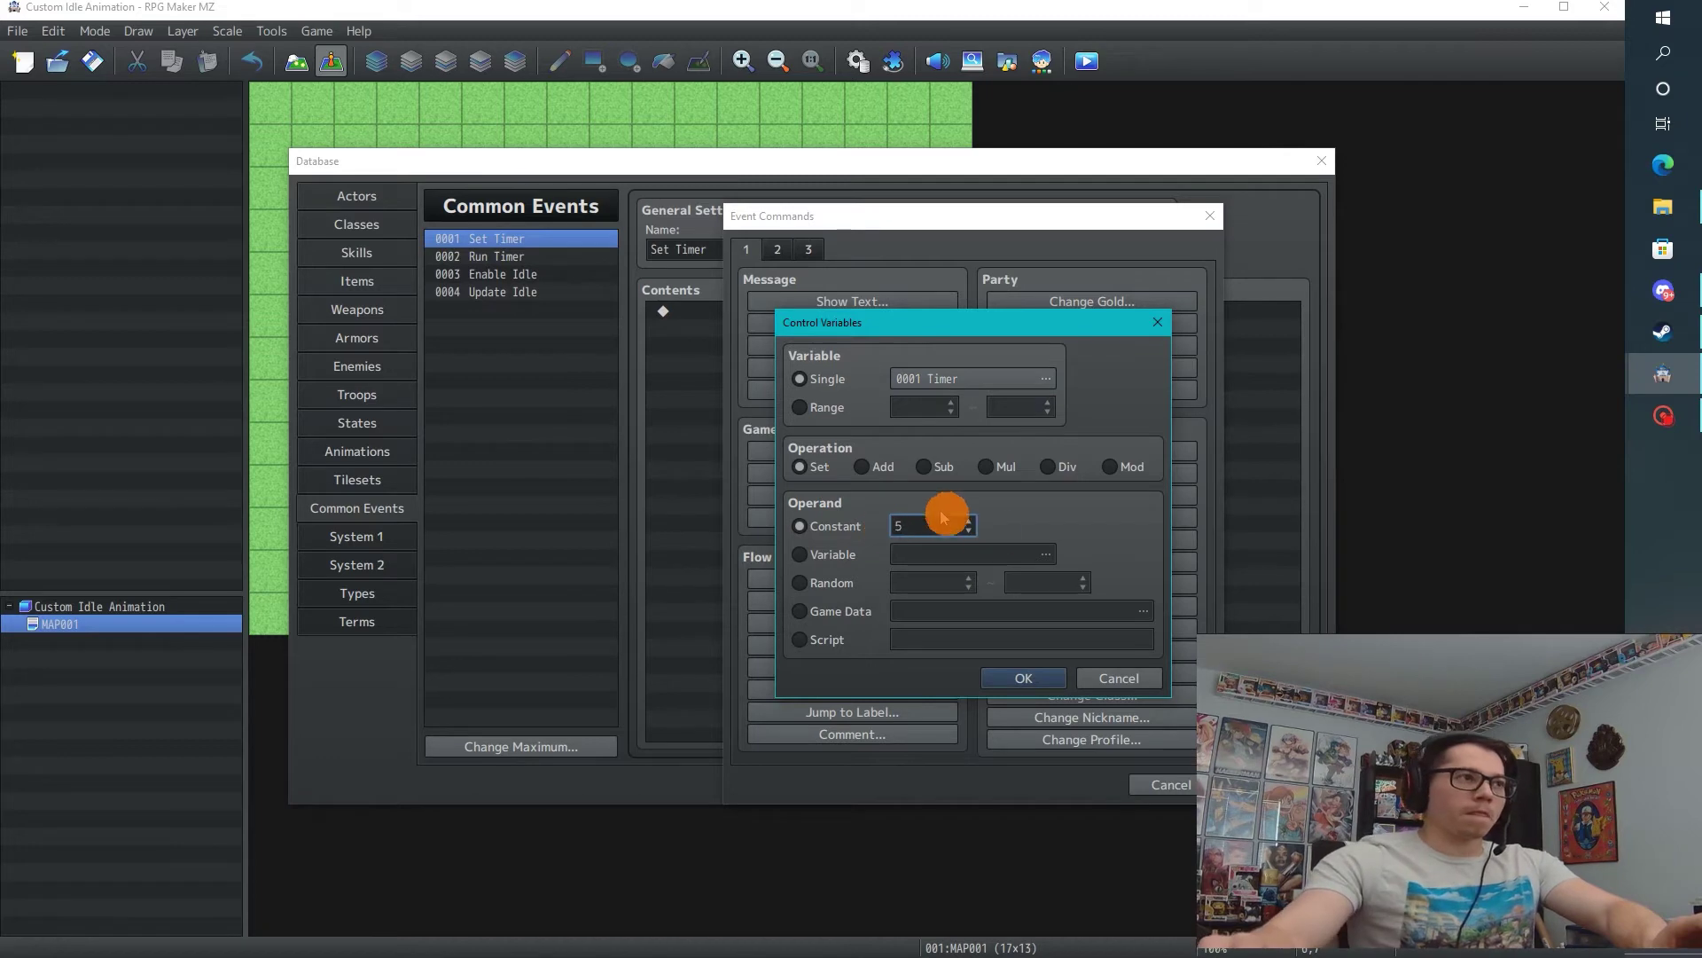
click(1009, 675)
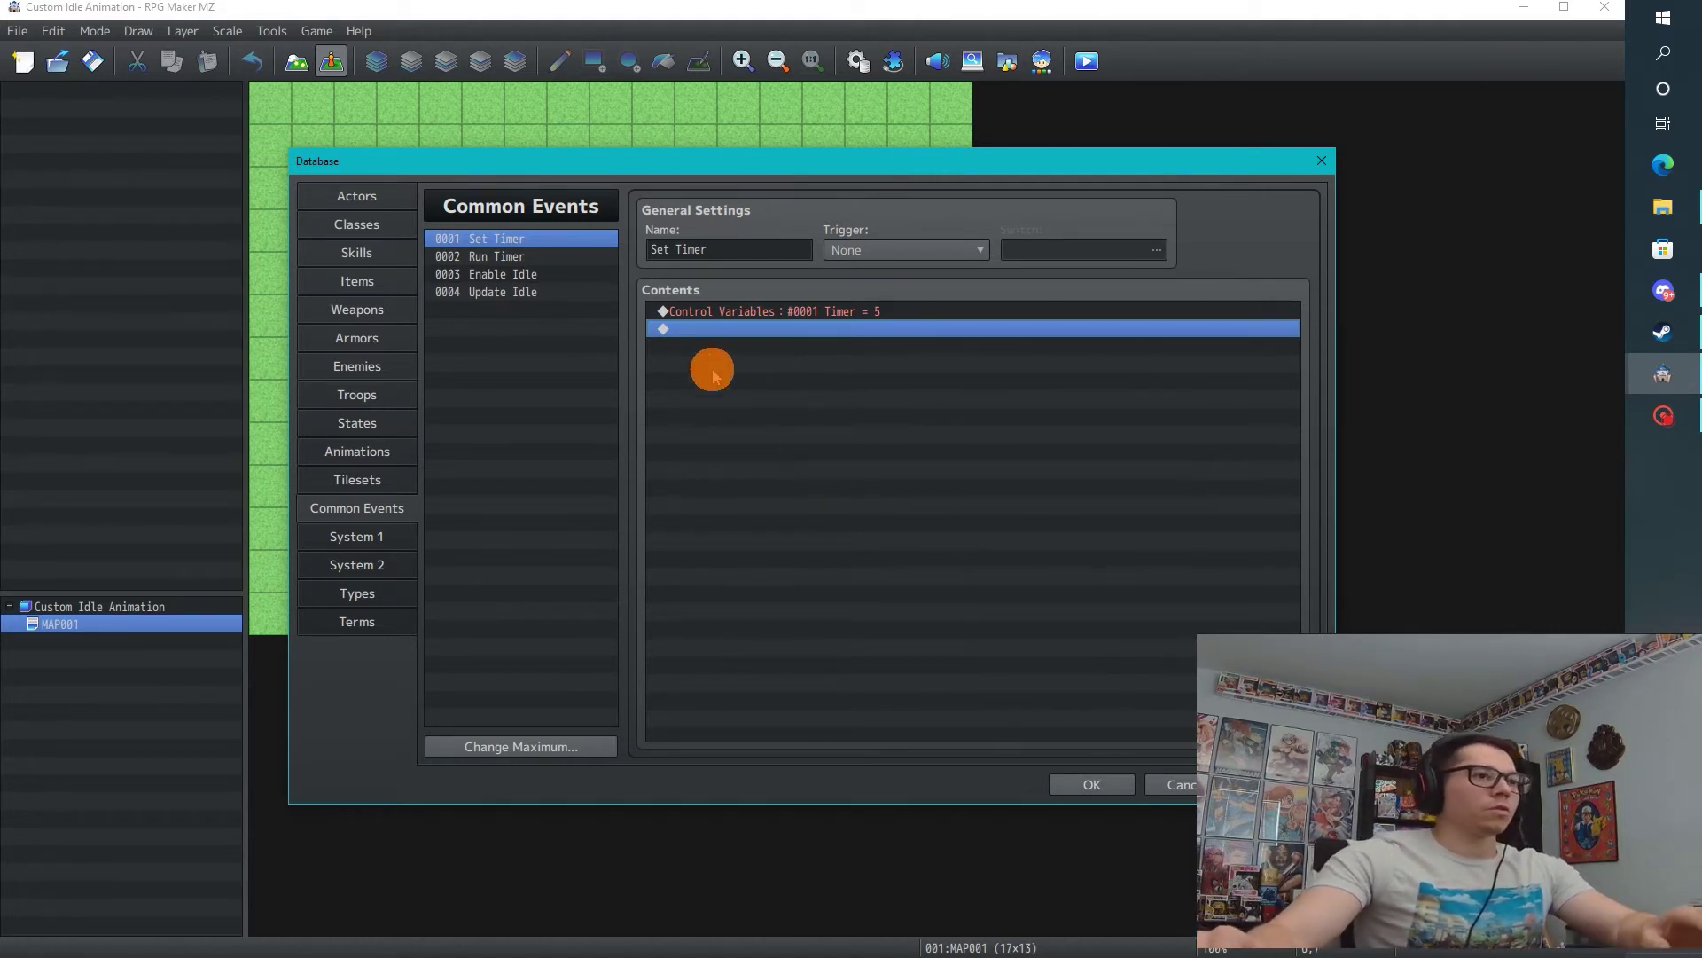
click(530, 256)
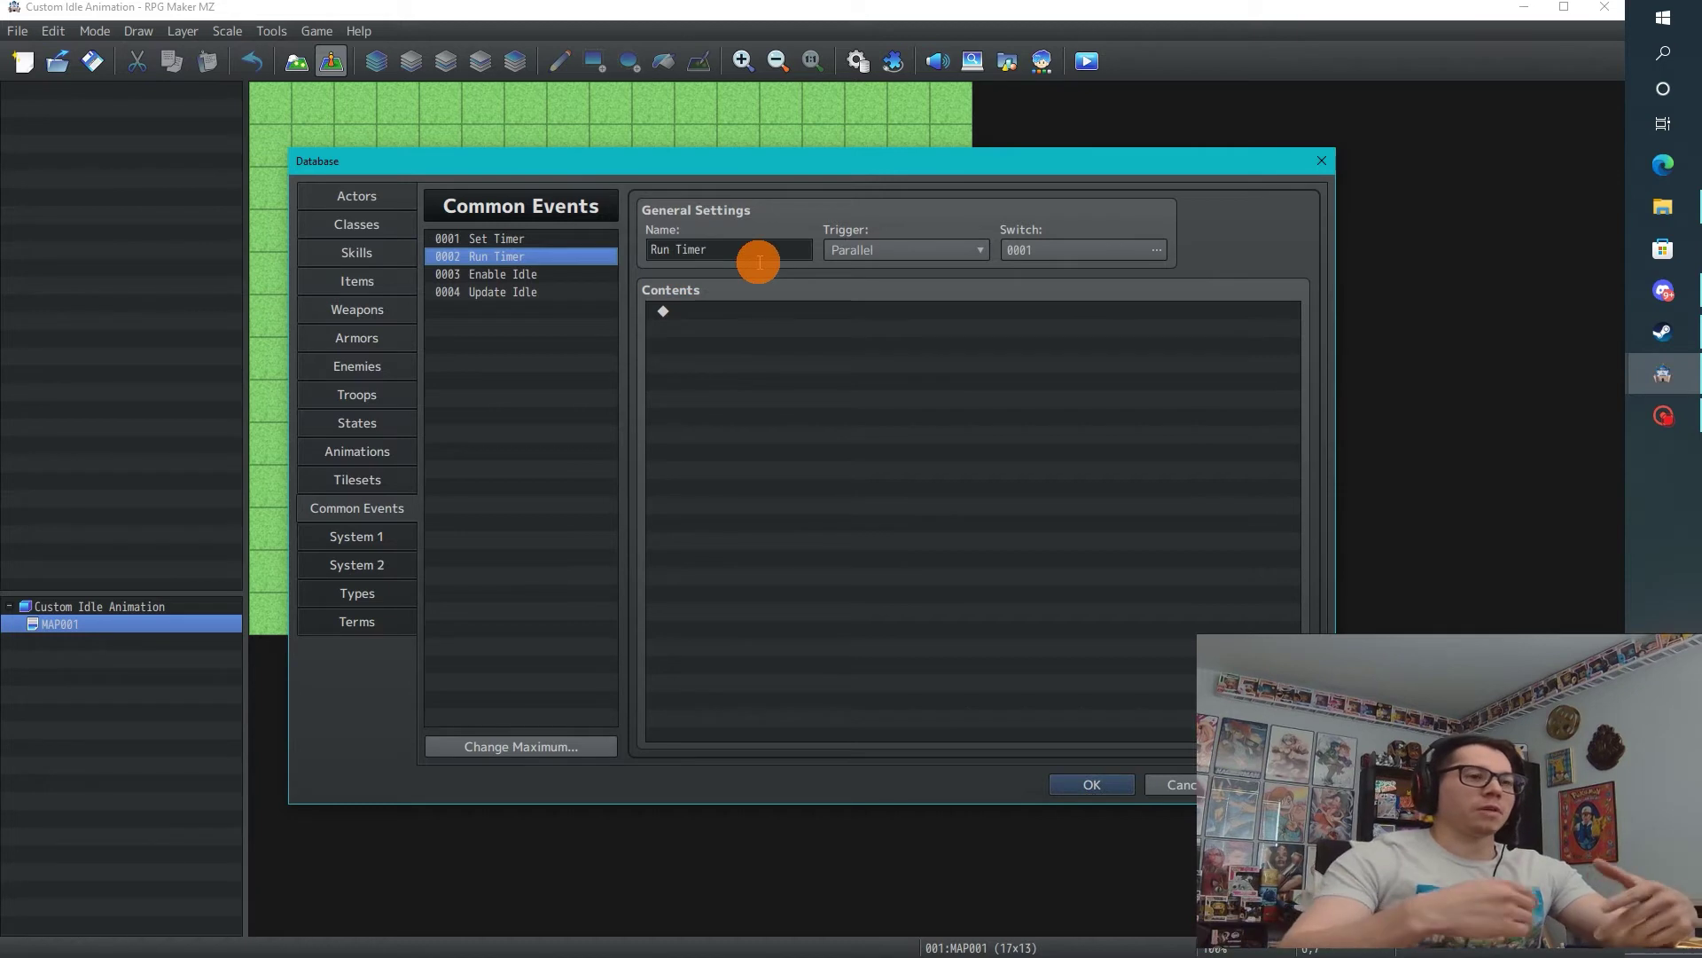
Name switch 0001 'Is Timer Running?' and assign it as Run Timer's trigger switch
double_click(1042, 252)
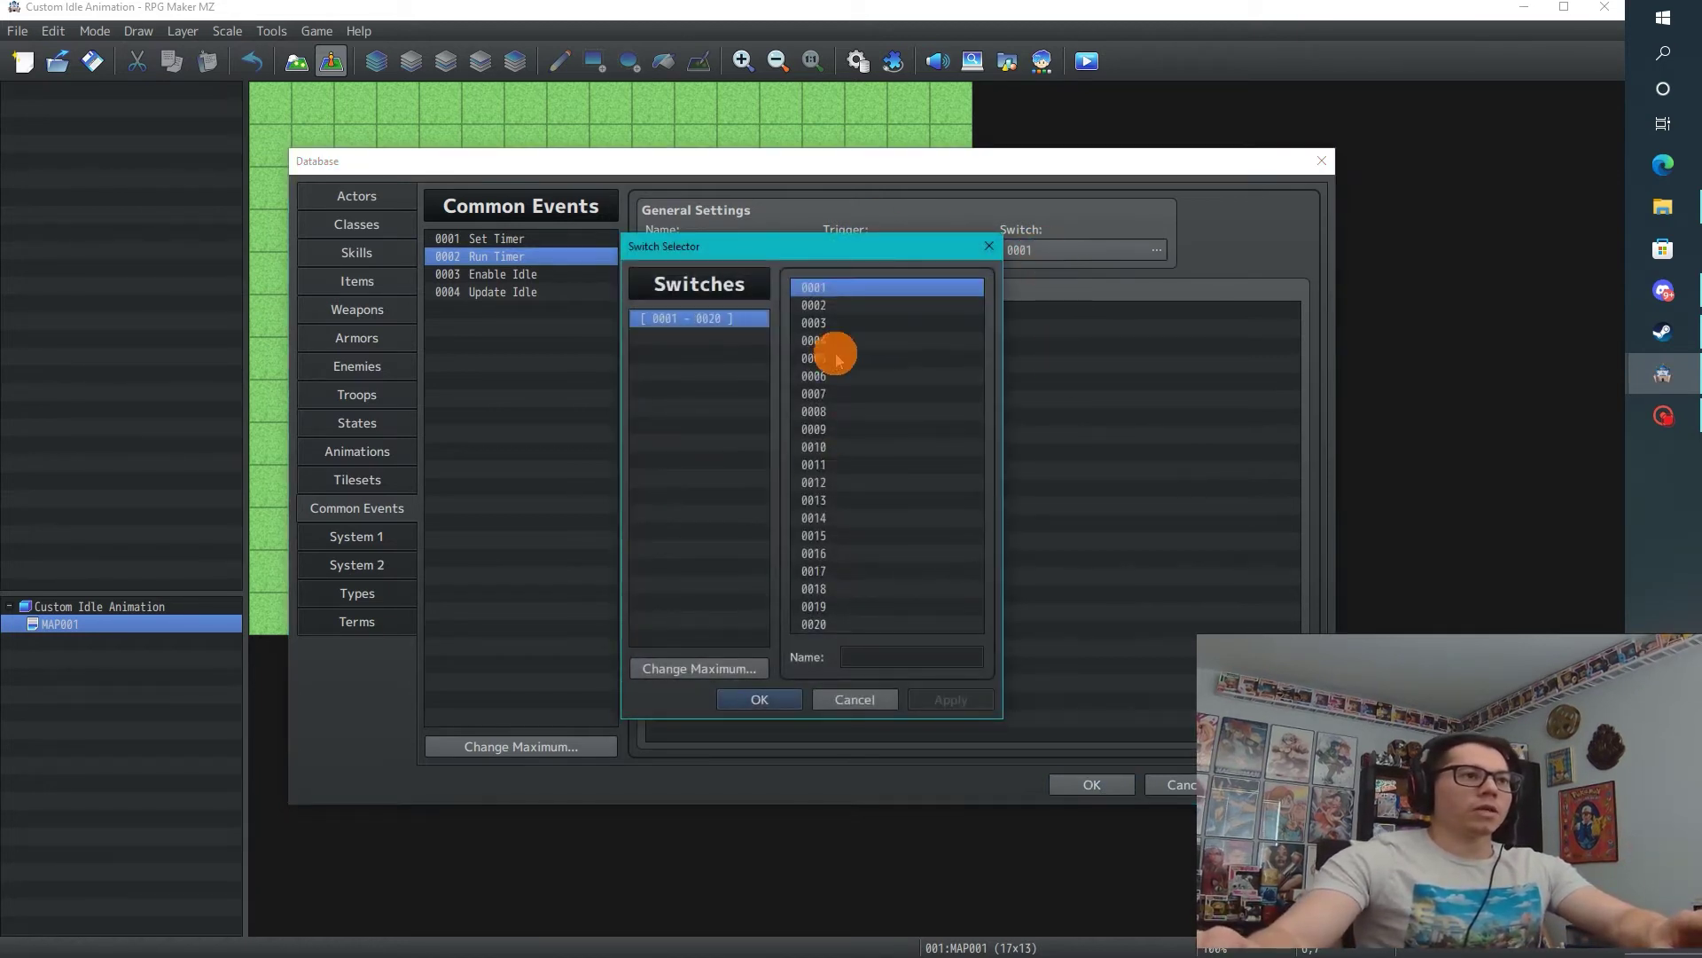
drag(888, 253, 817, 310)
click(886, 713)
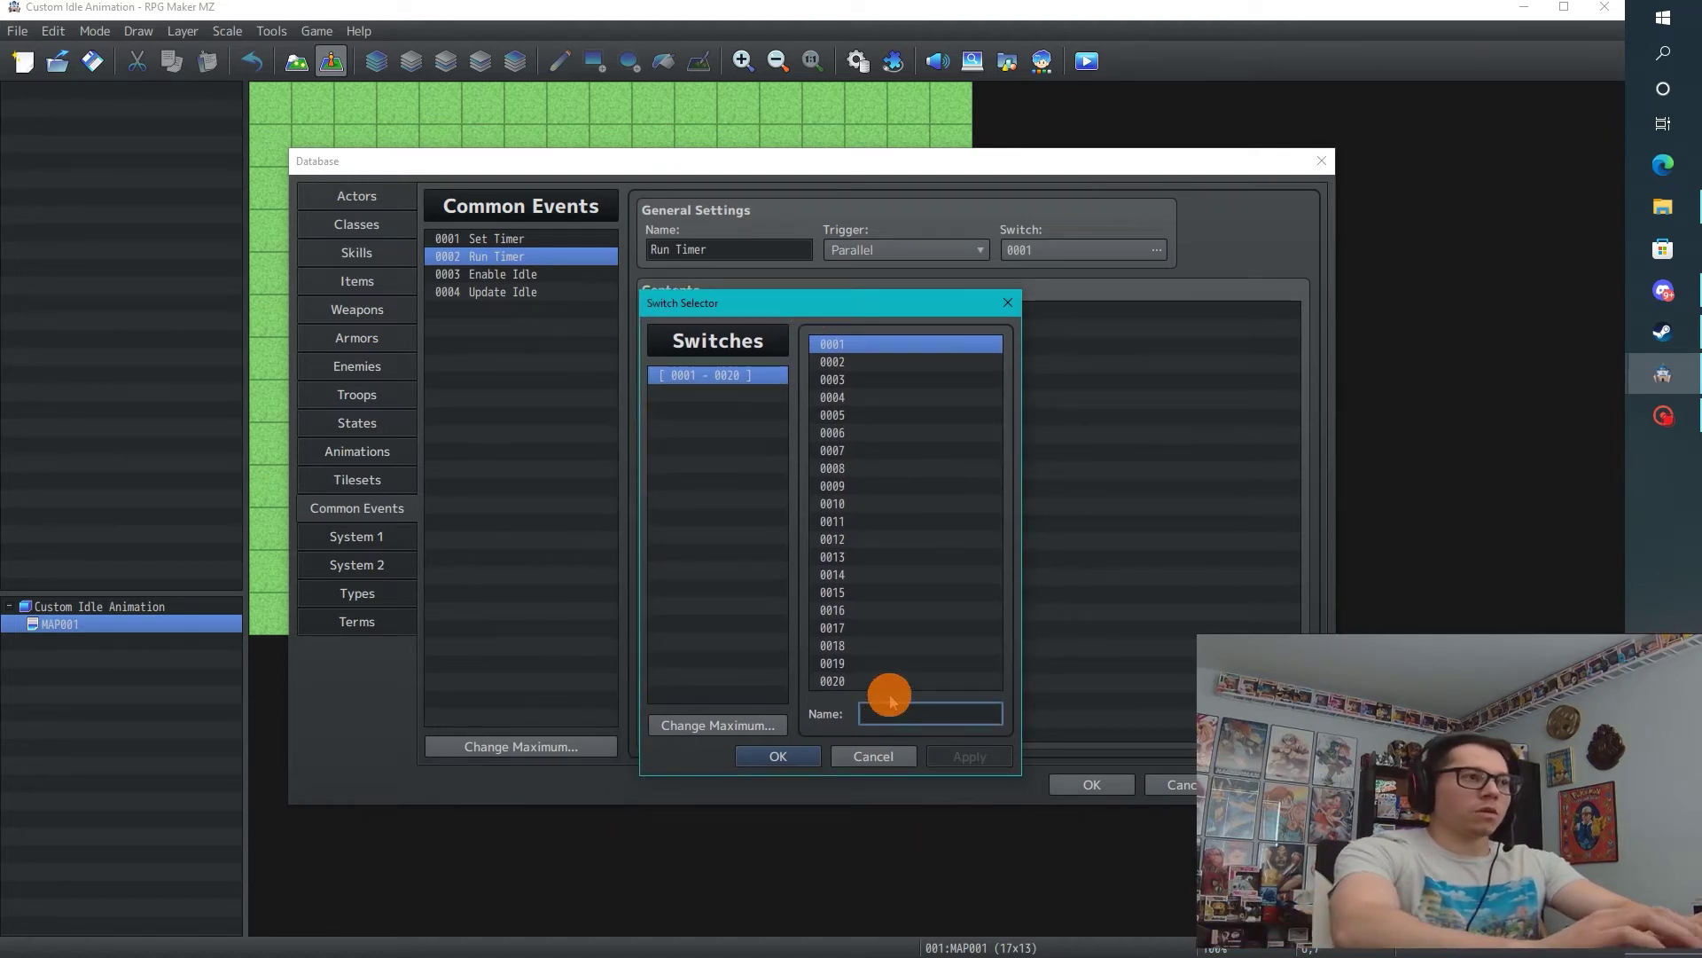
text(Is Timer Running?)
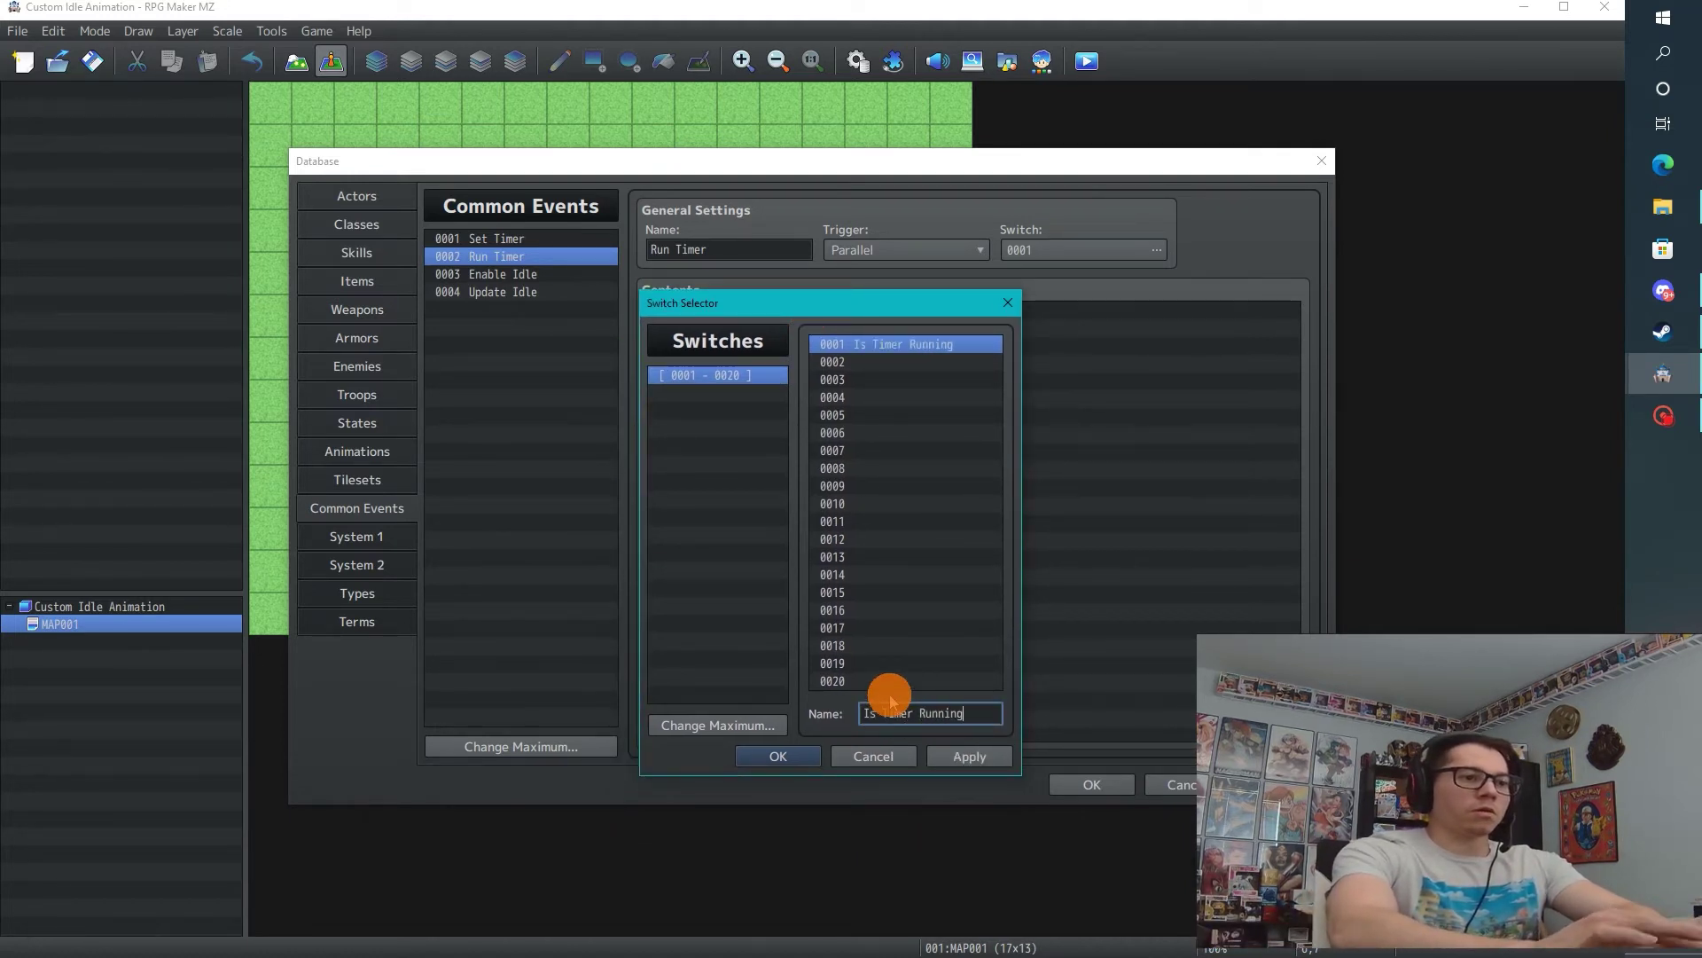
click(962, 761)
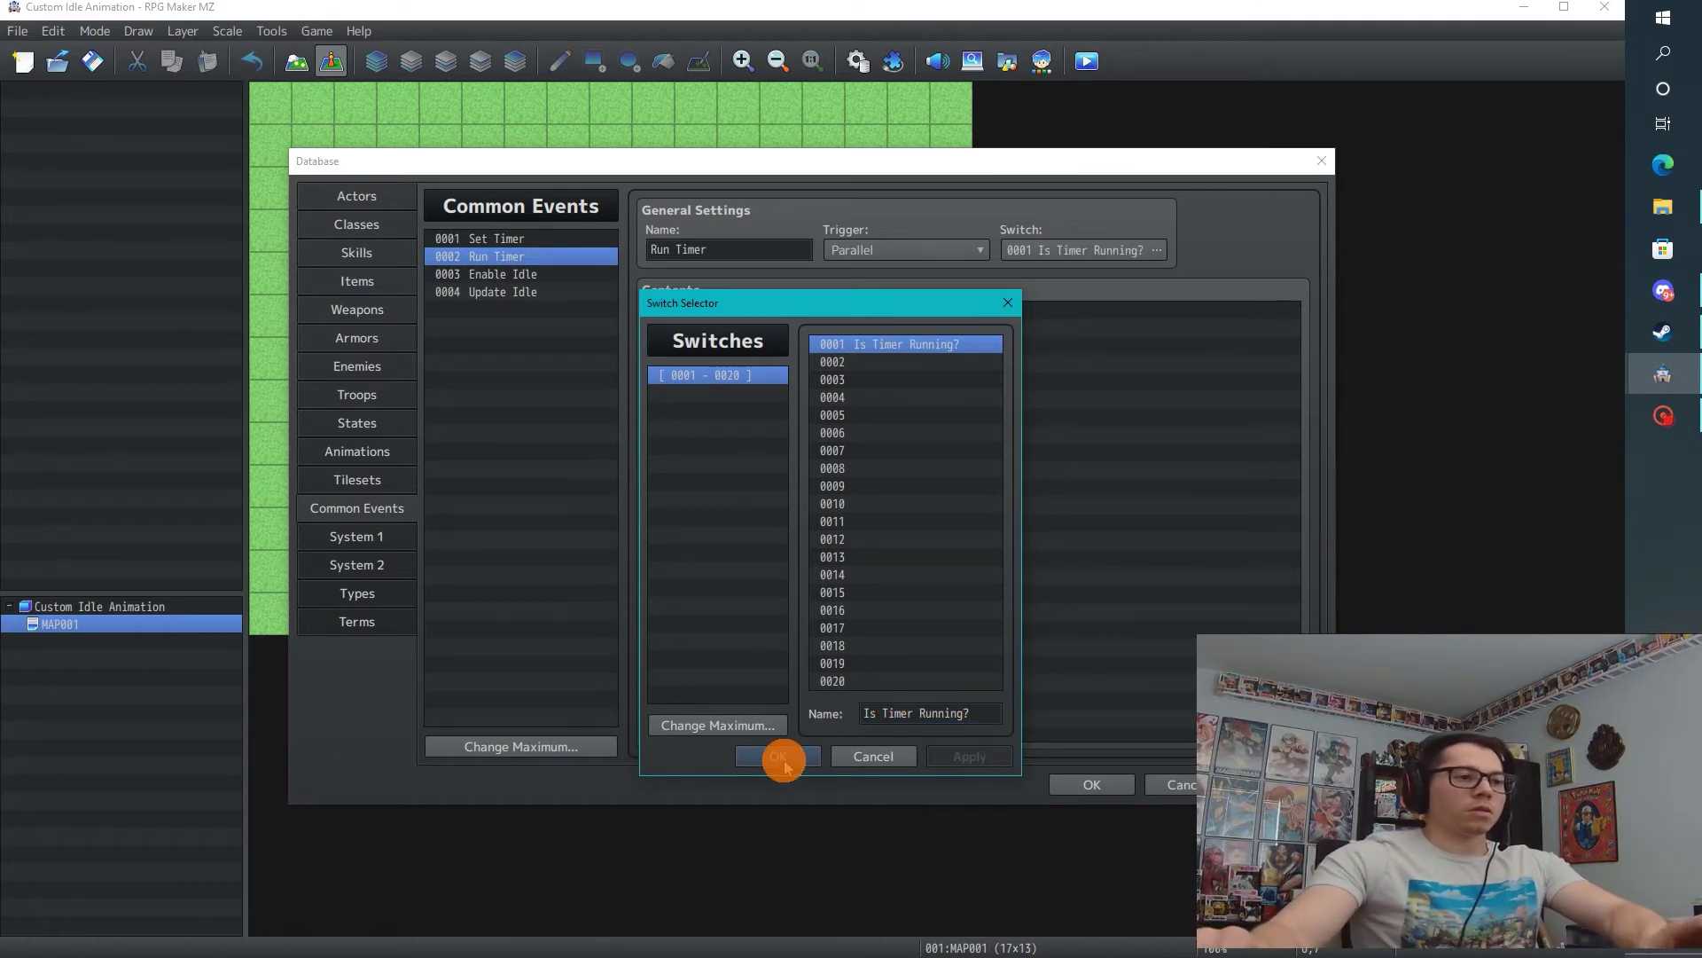
click(778, 756)
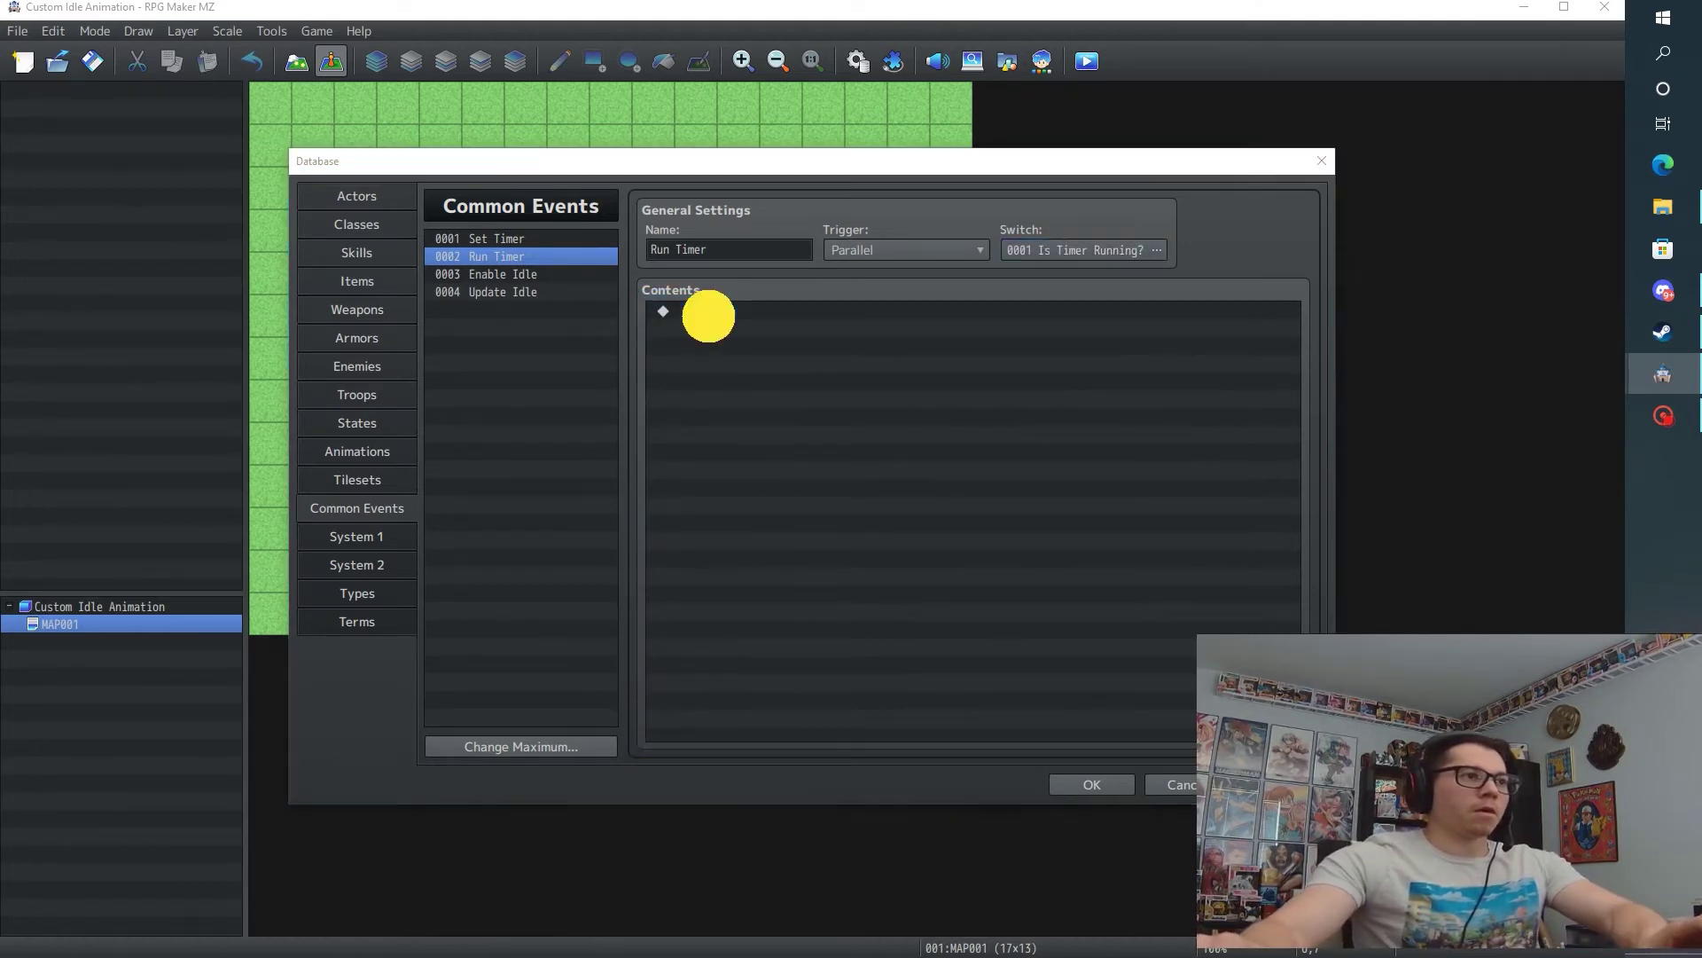
Add a conditional branch to Run Timer that checks Timer > 0
double_click(707, 311)
click(850, 578)
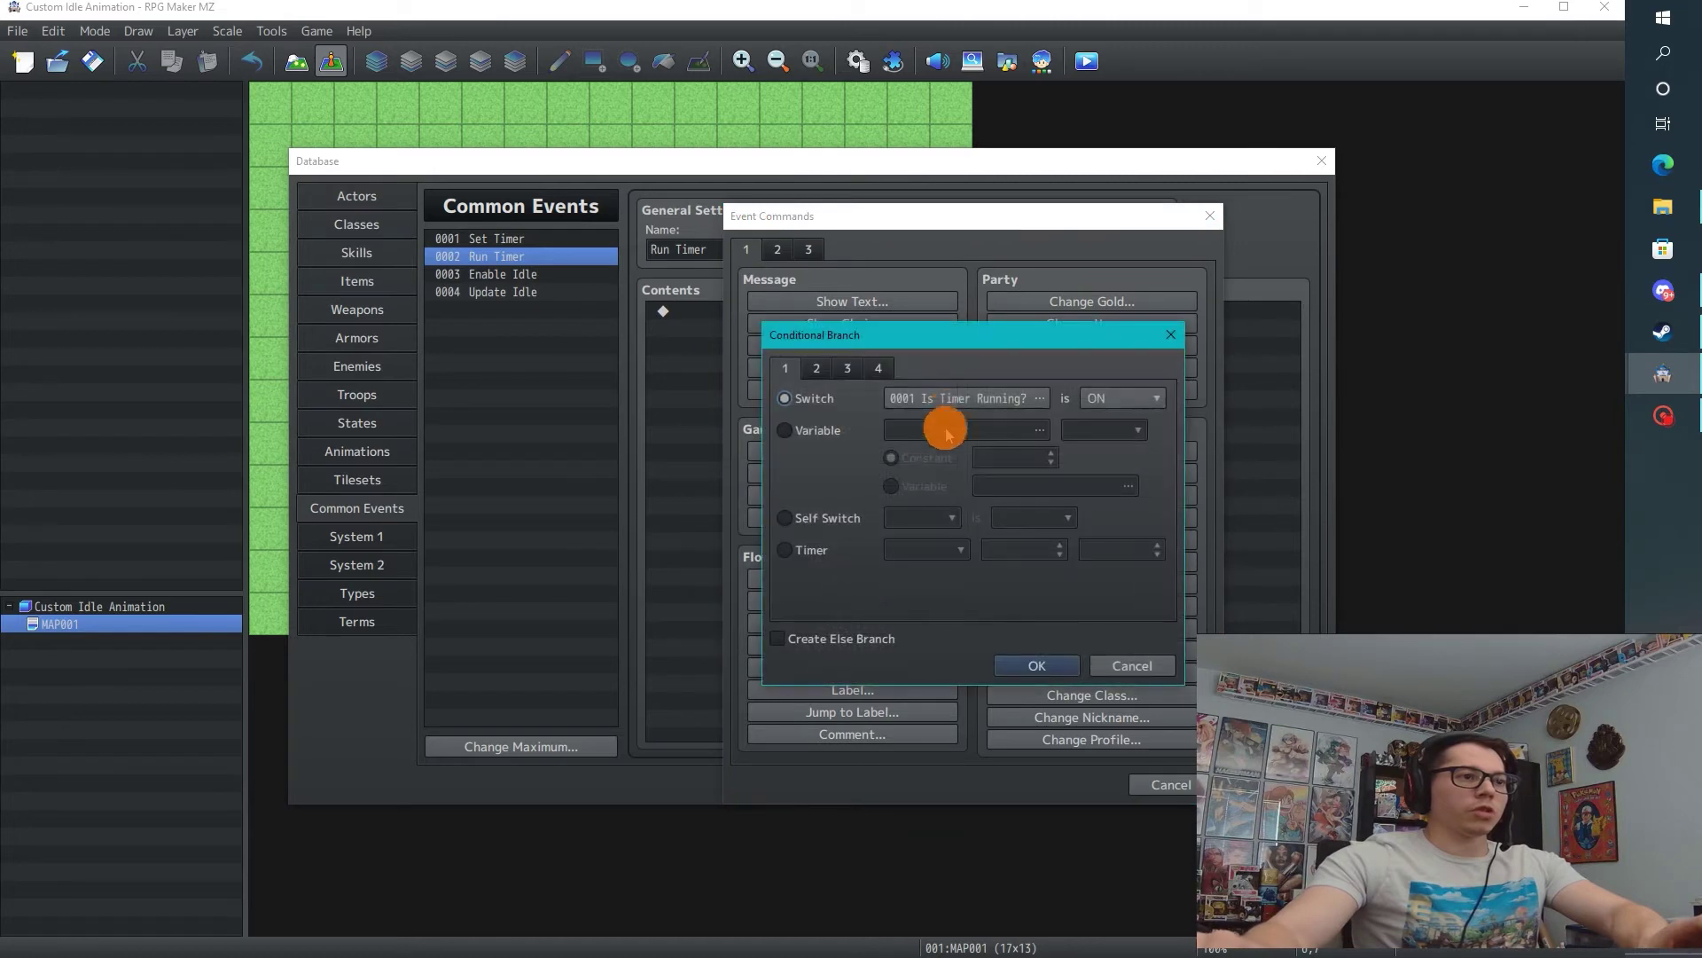
click(810, 430)
click(1077, 434)
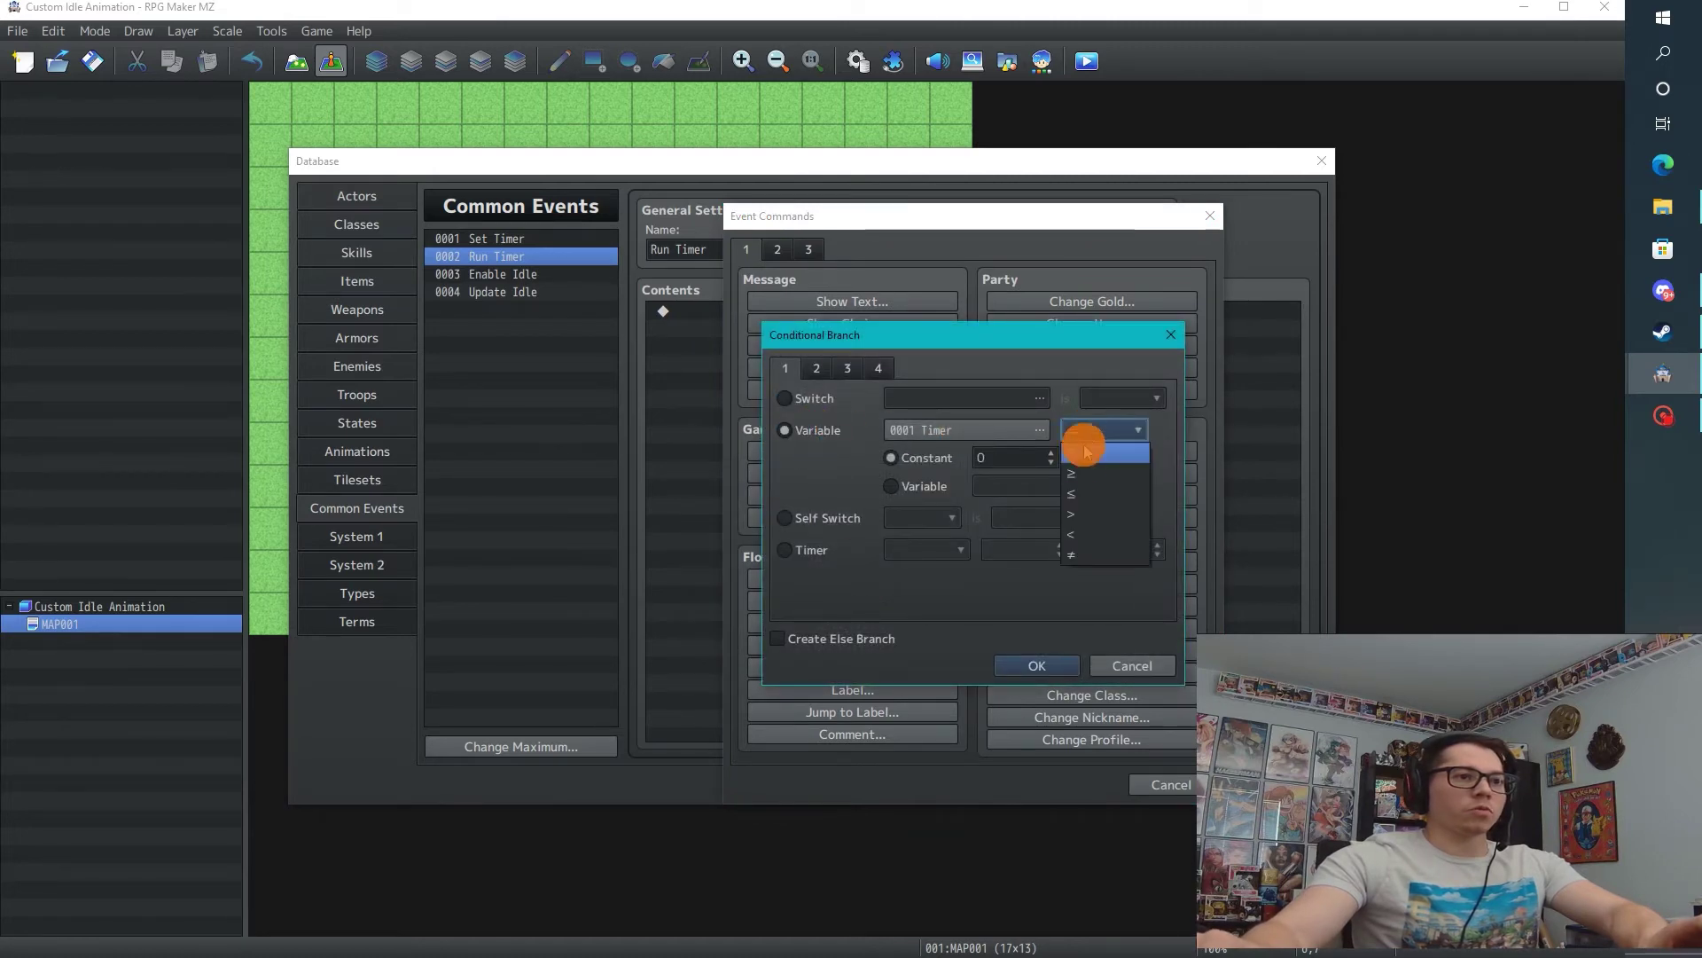
click(1083, 505)
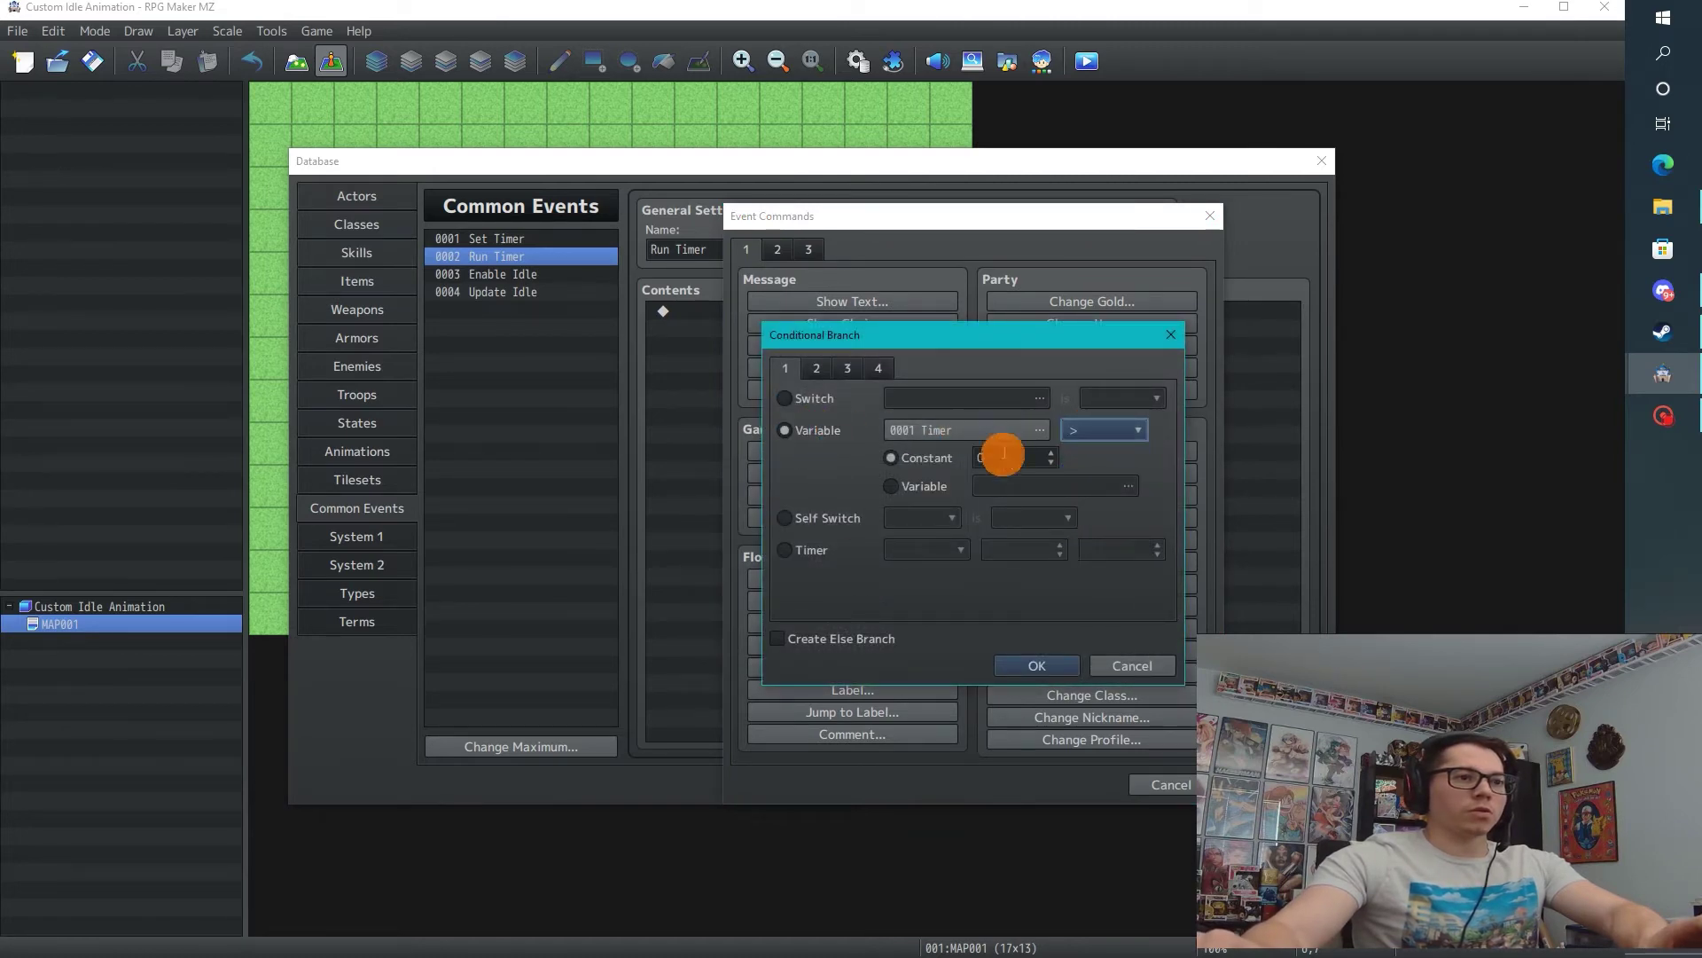
click(1036, 665)
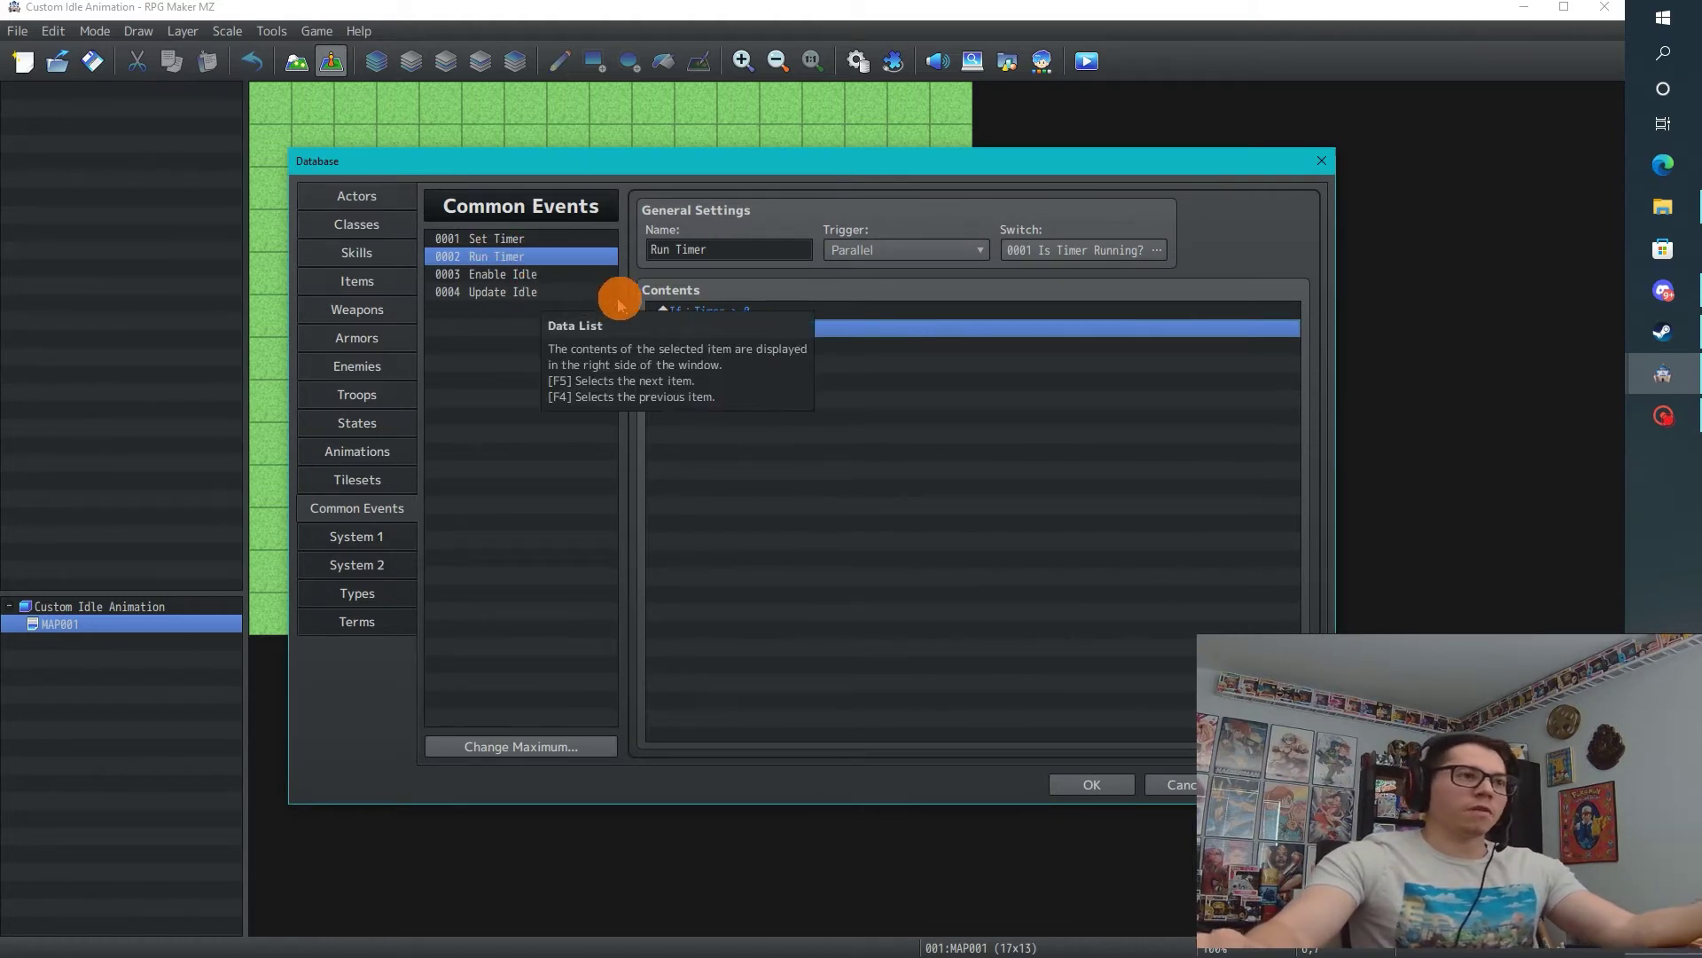
Inside the branch, add a Control Variables command subtracting 1 from Timer
double_click(703, 326)
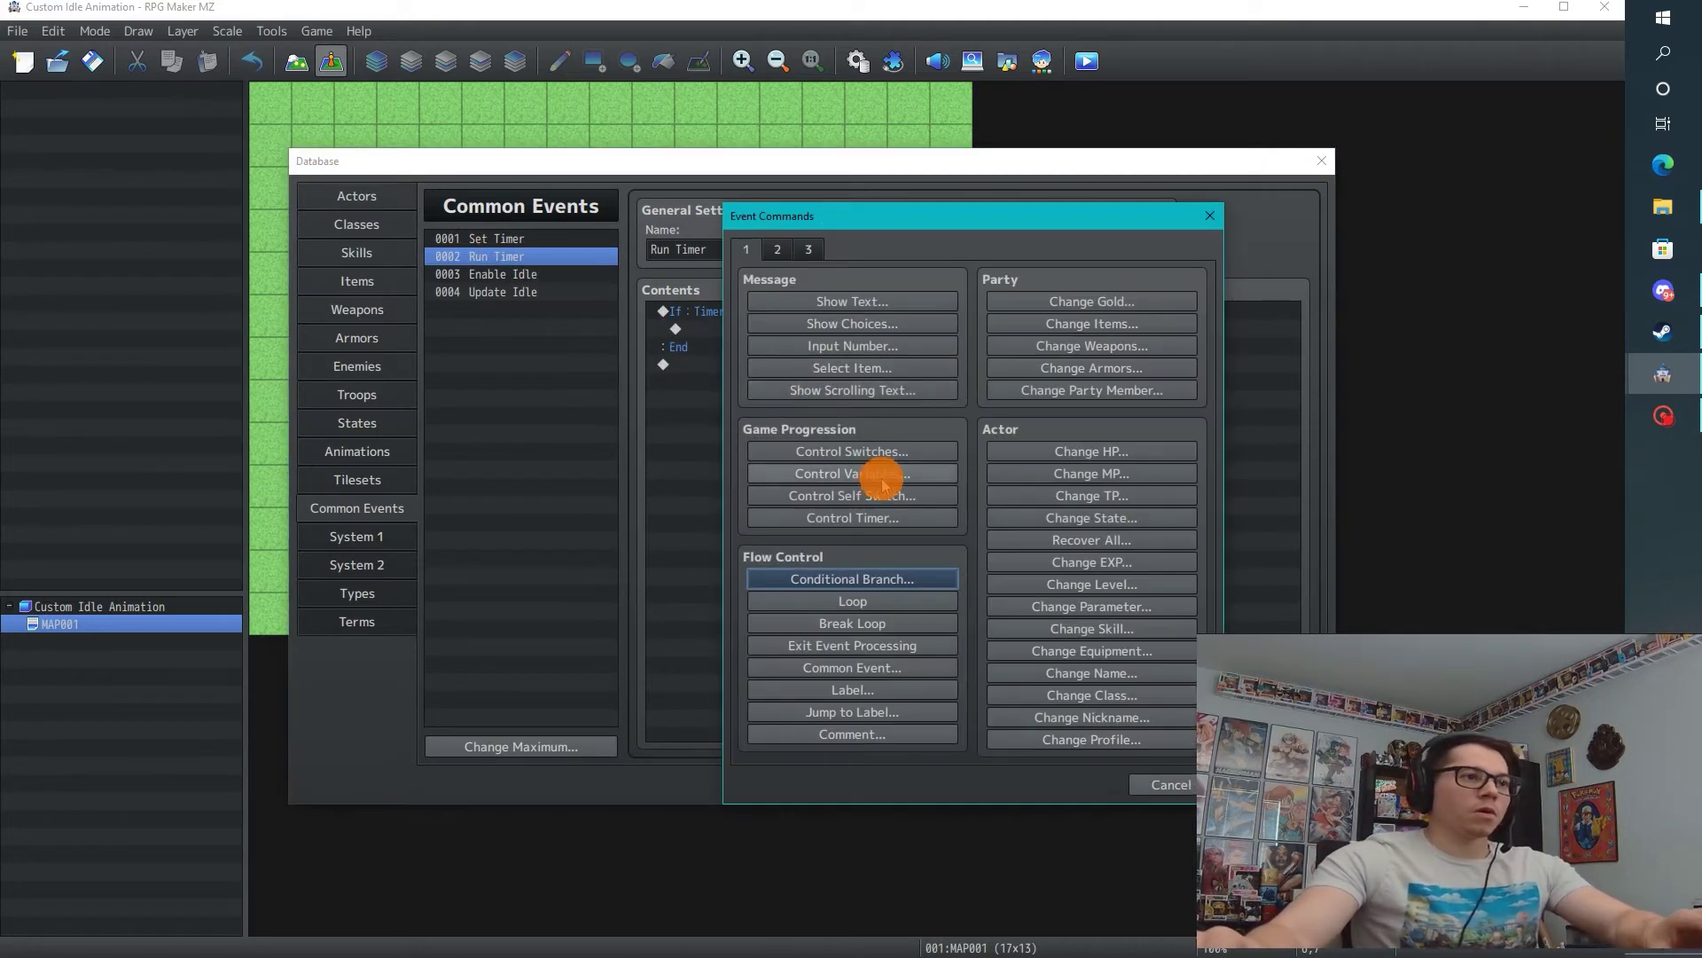
click(843, 475)
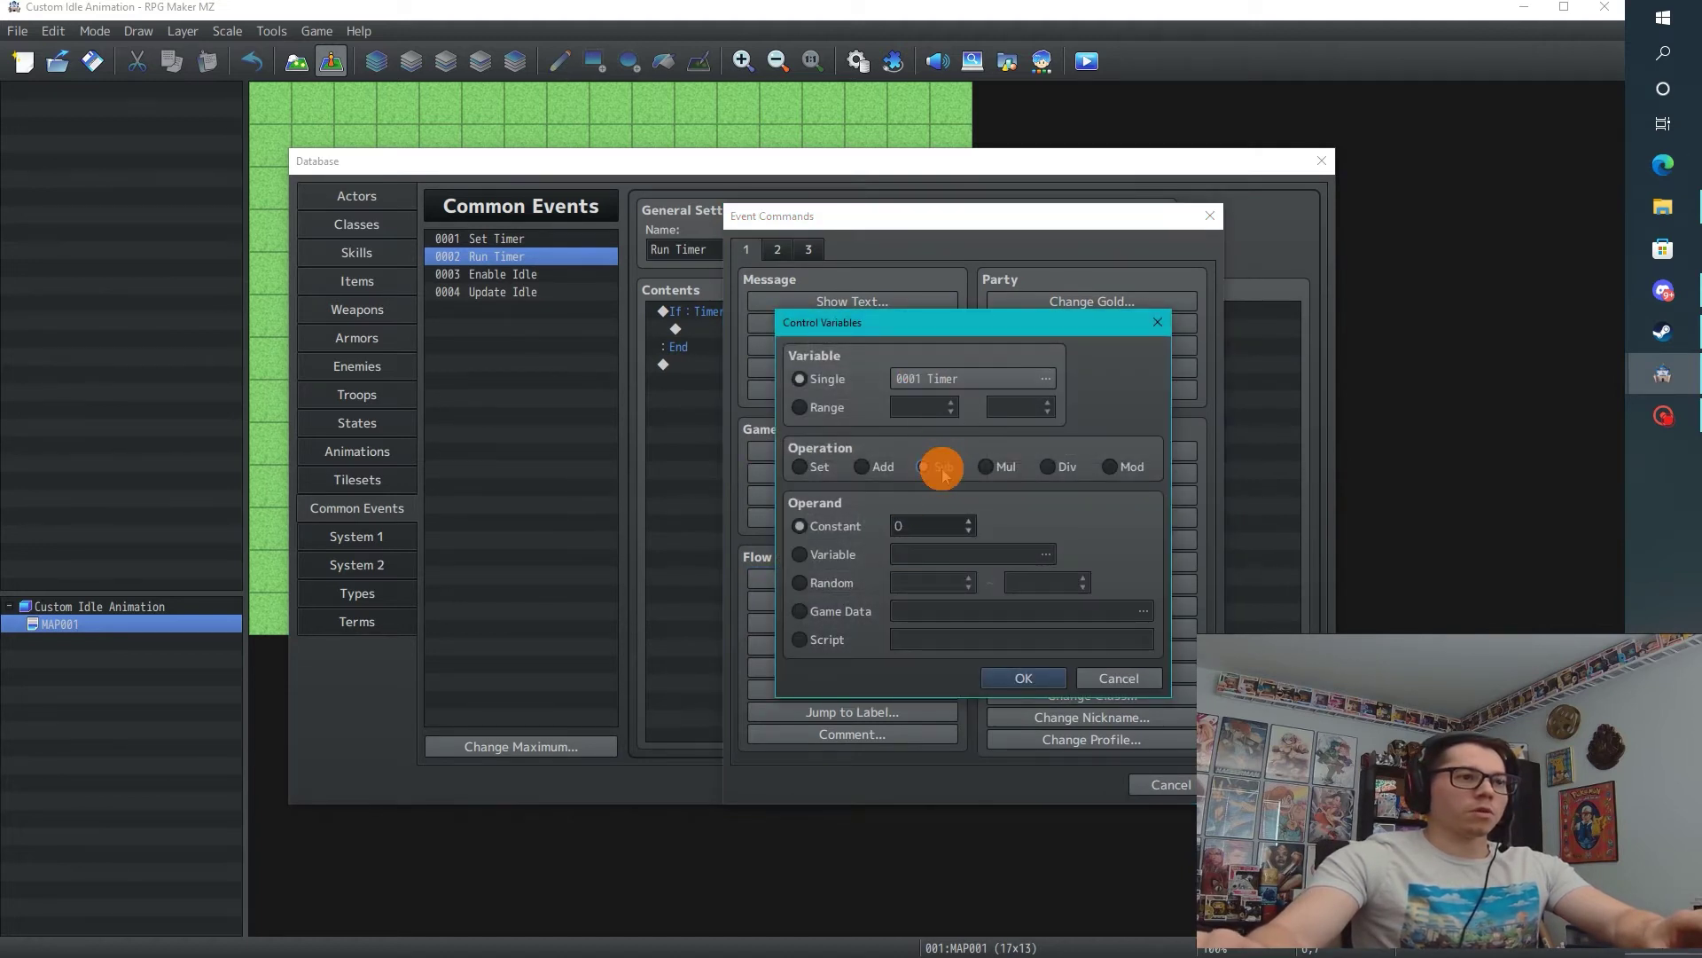
click(931, 525)
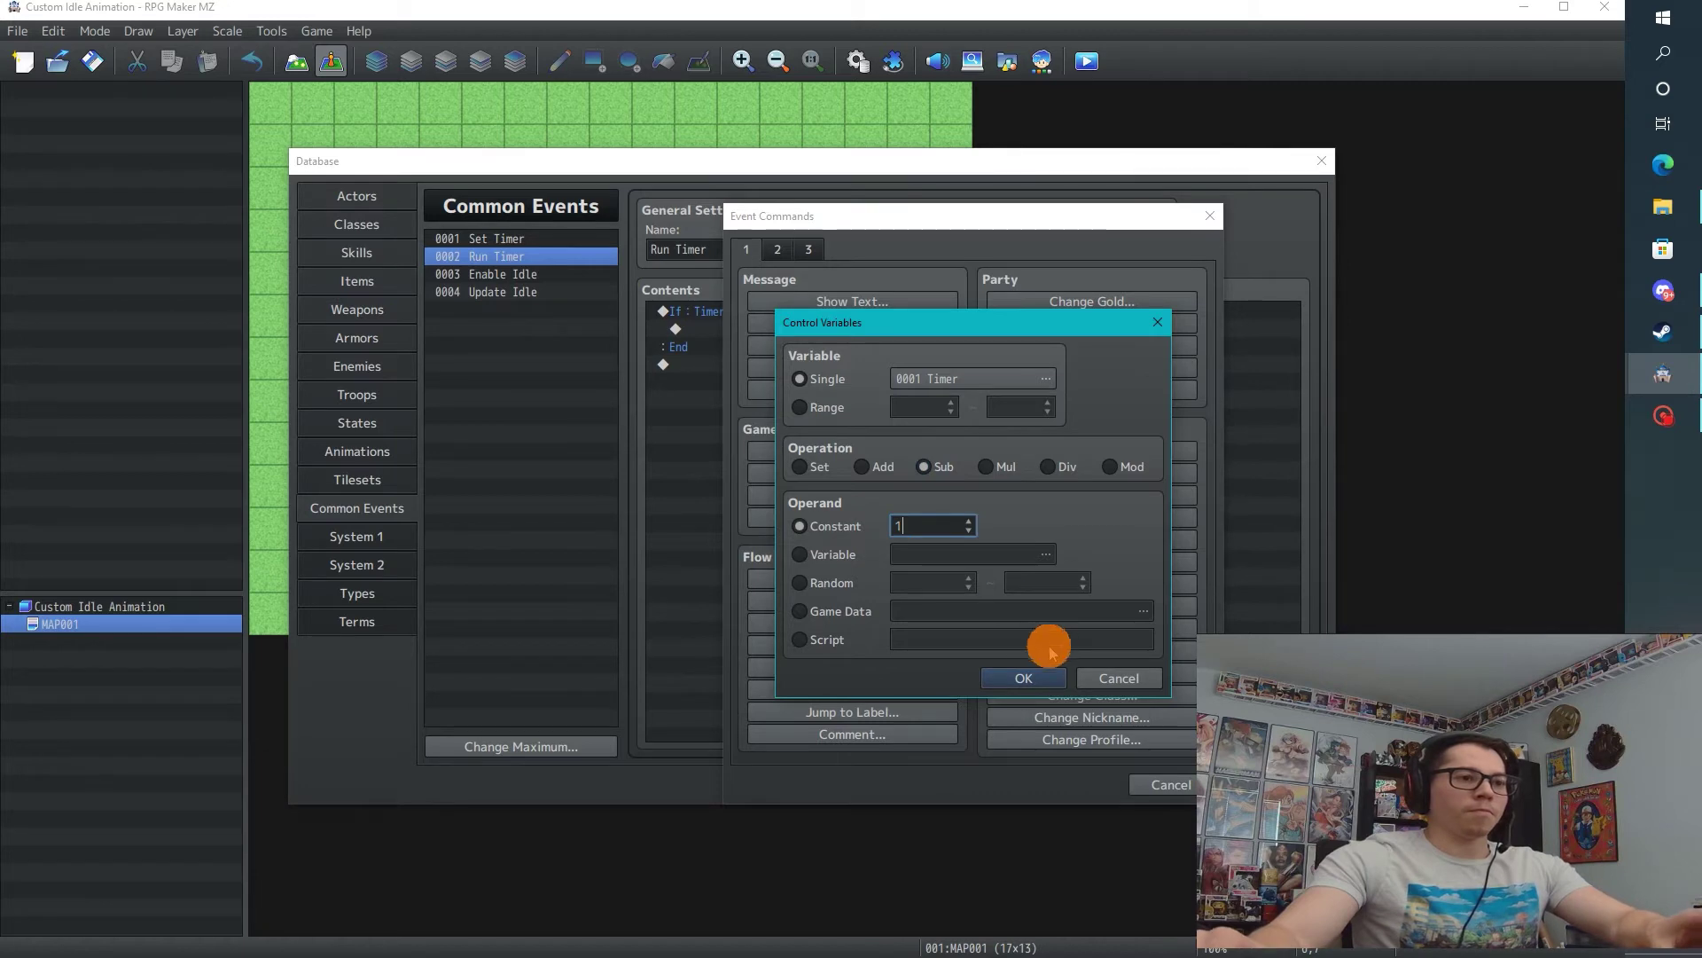
click(1024, 677)
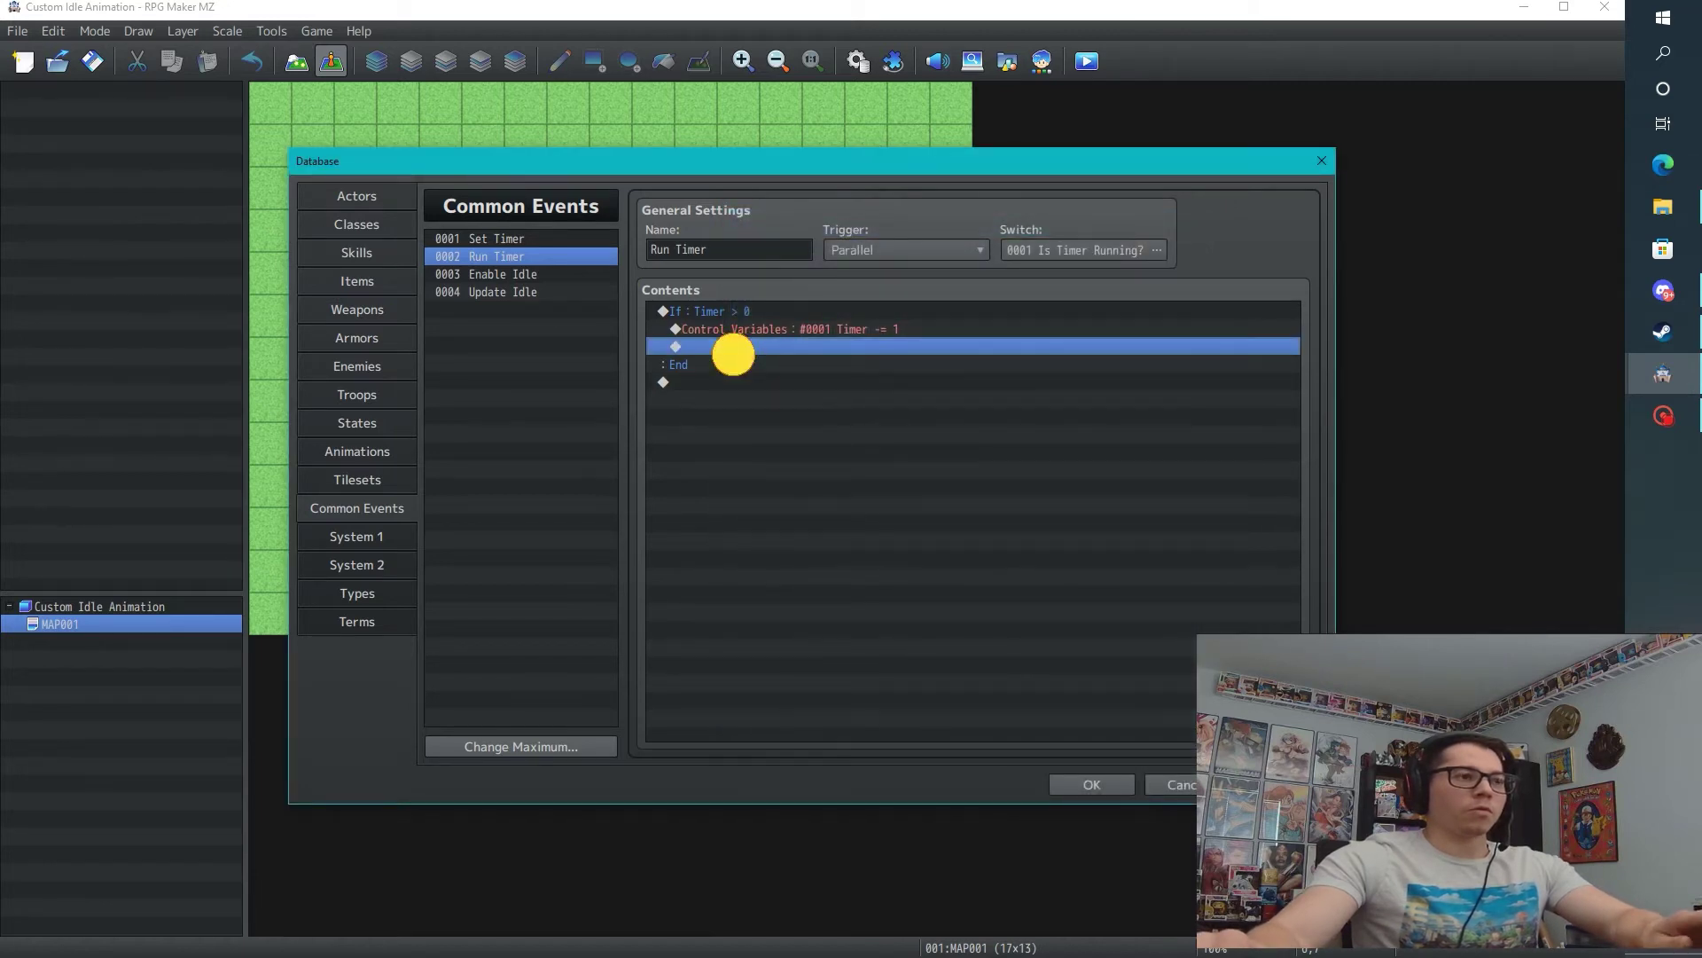
Add a 60-frame Wait inside the branch after the subtraction
double_click(733, 349)
click(778, 249)
click(1007, 301)
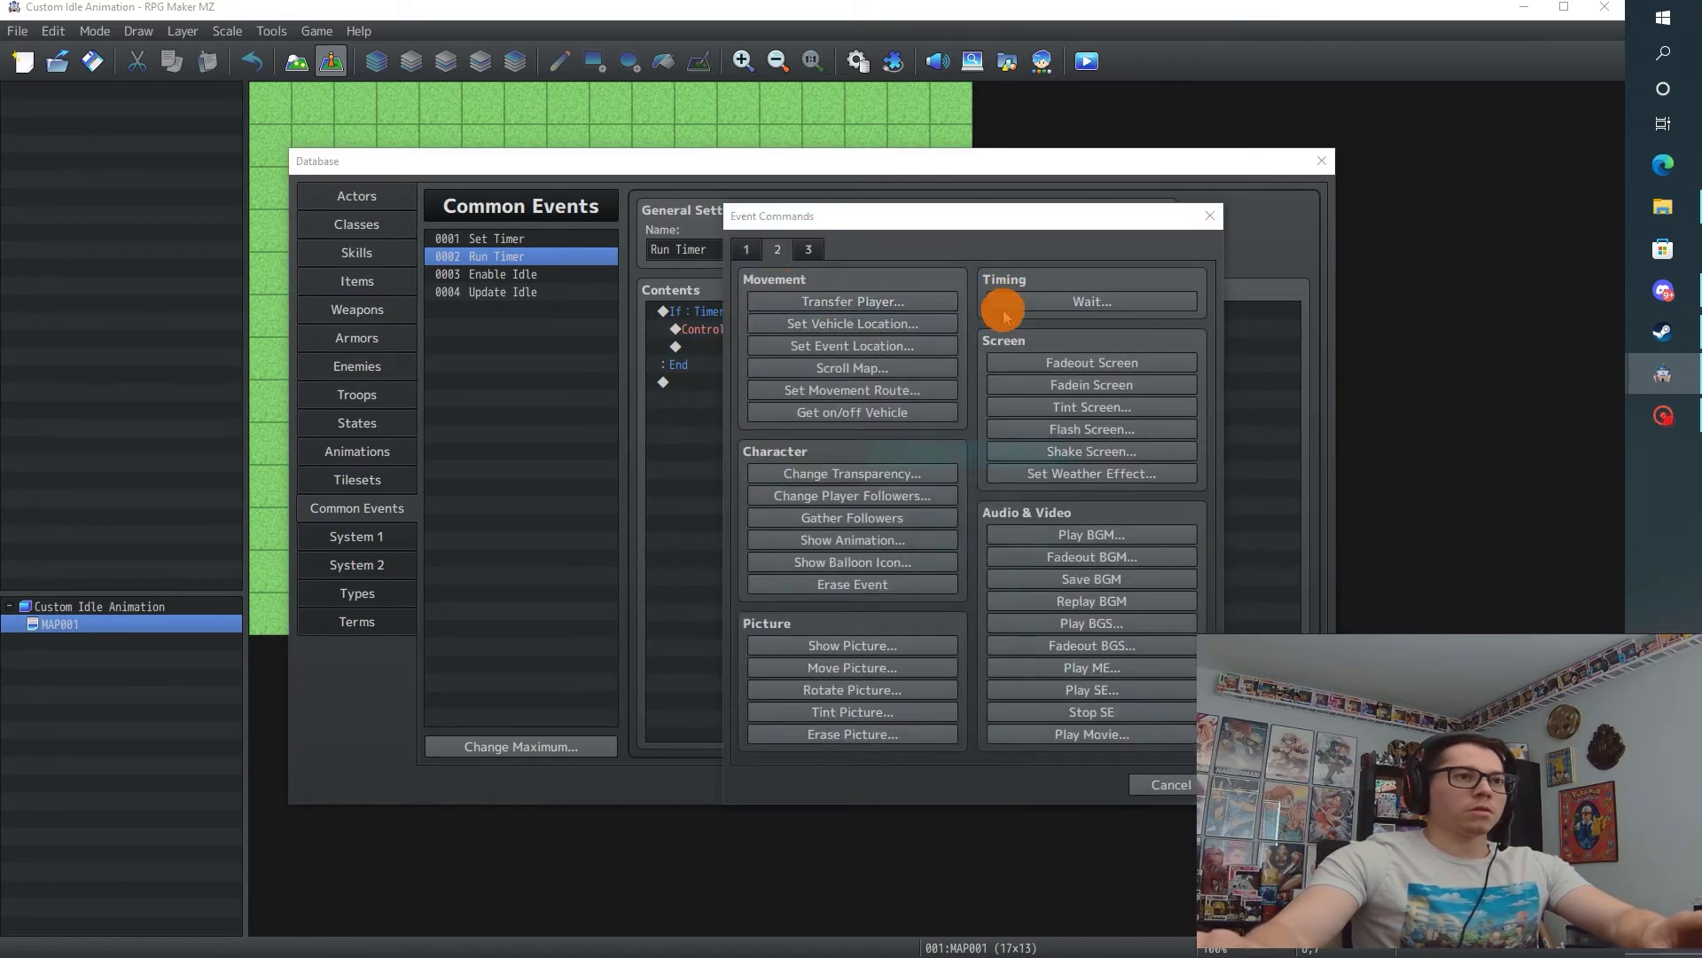
click(965, 542)
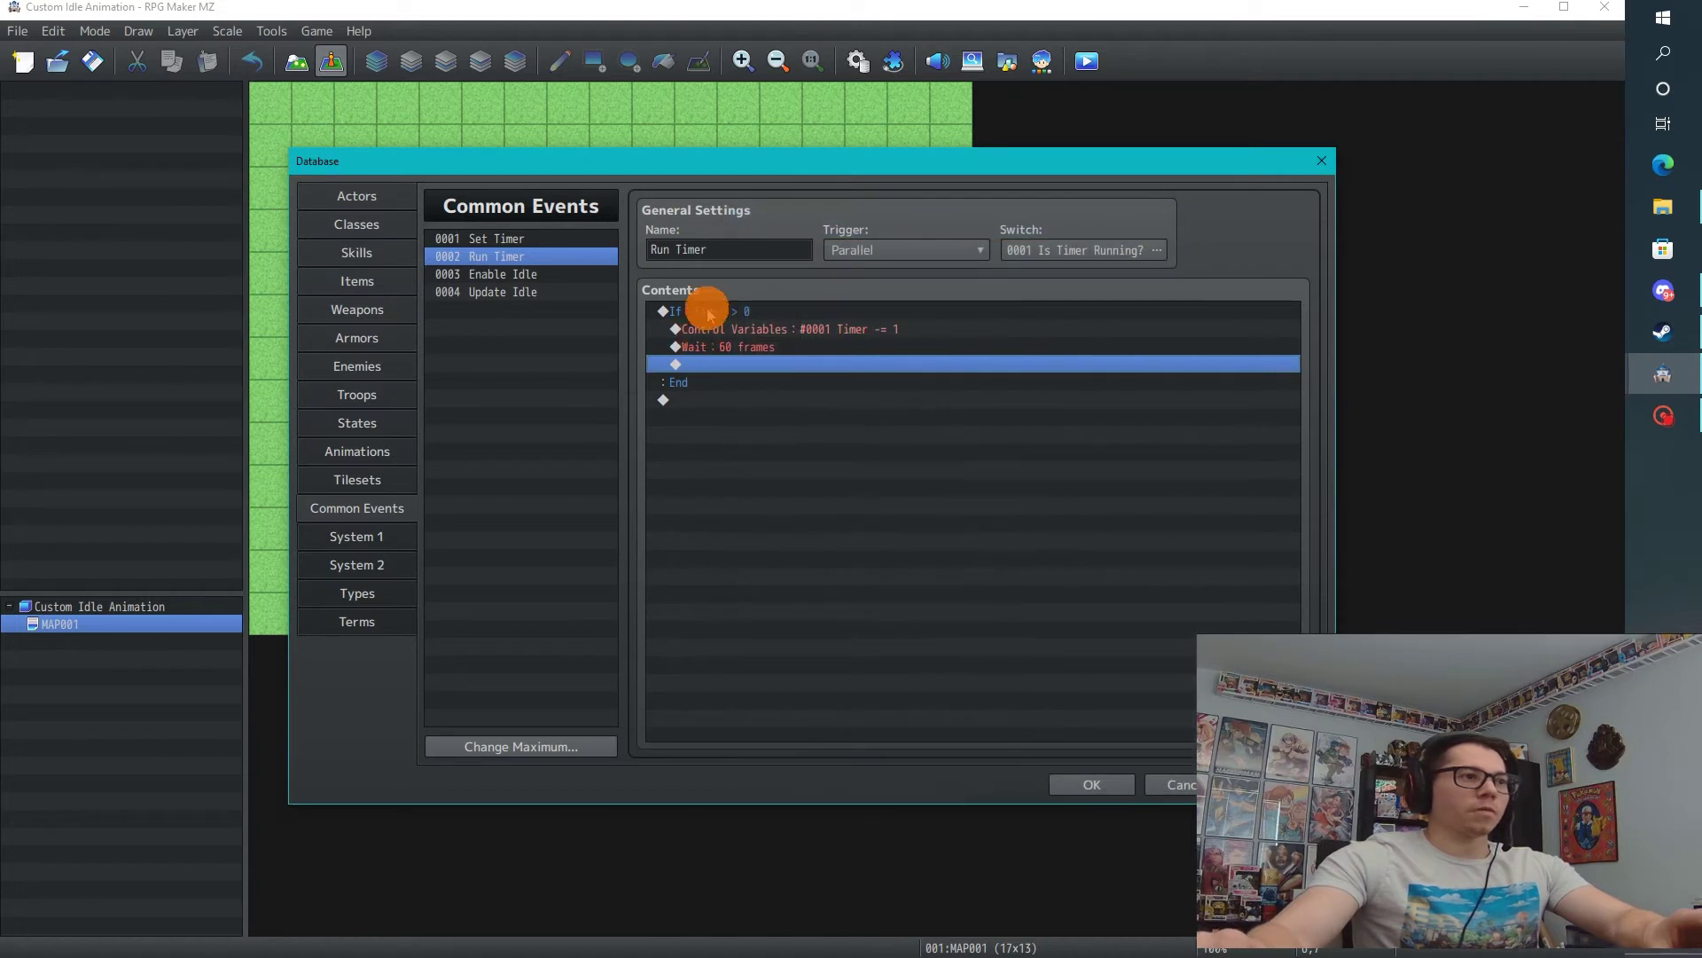
click(727, 311)
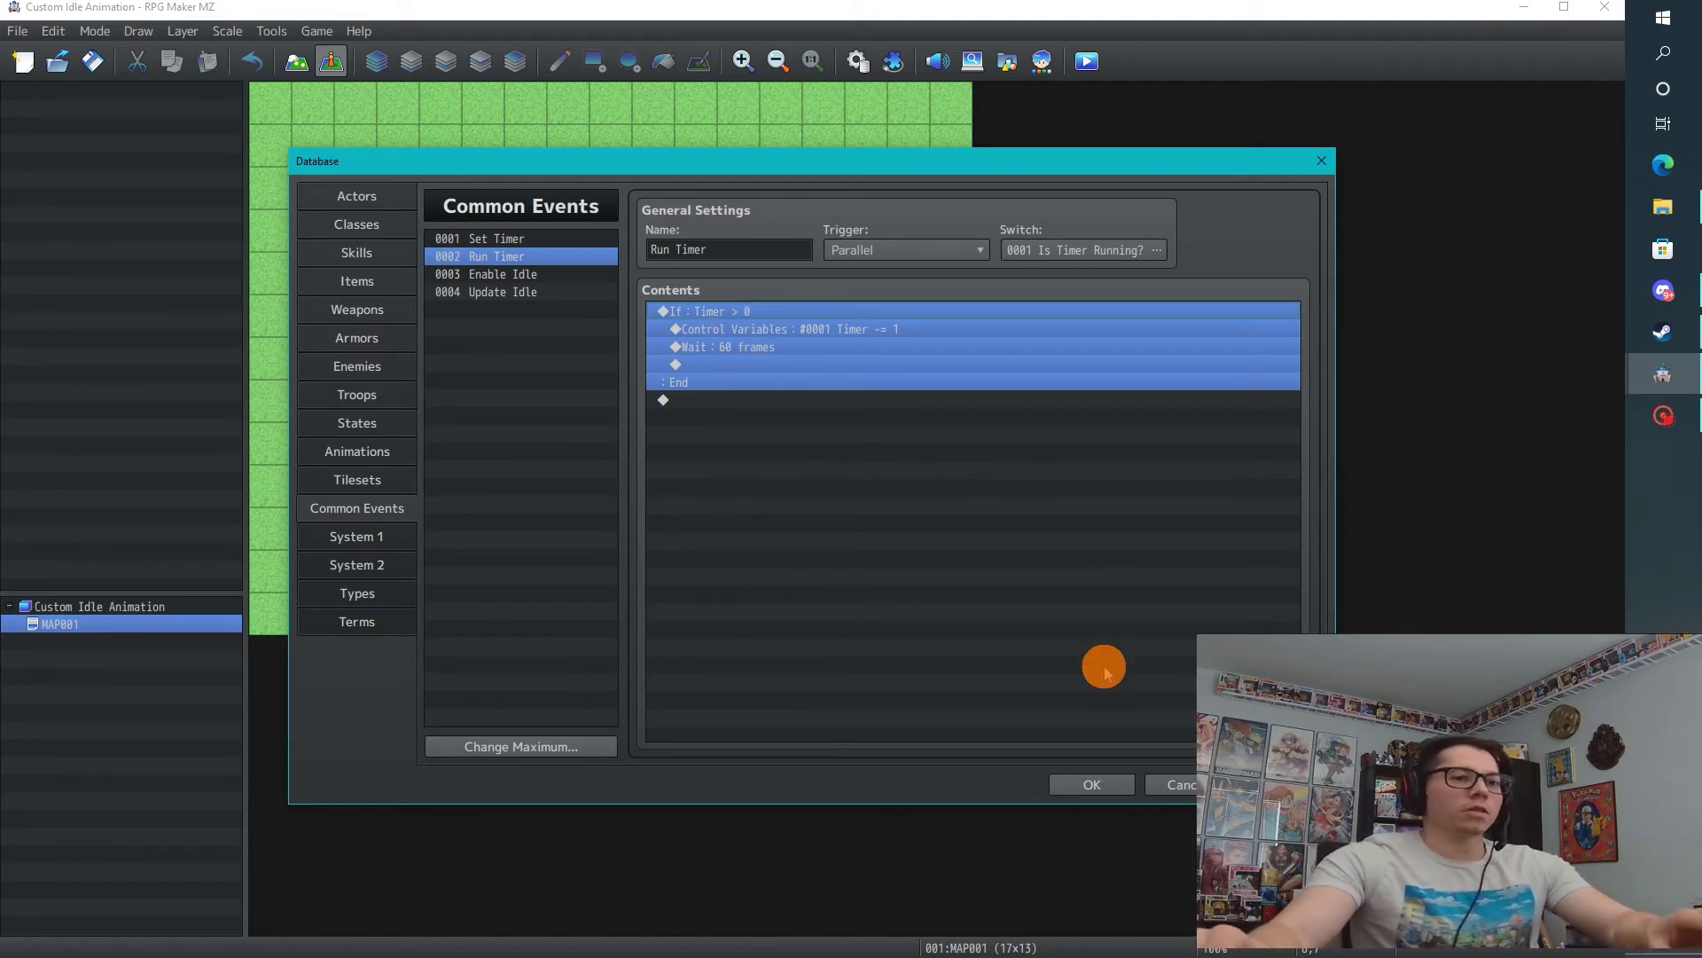
Select the 0003 Enable Idle common event and its empty first contents line
click(509, 275)
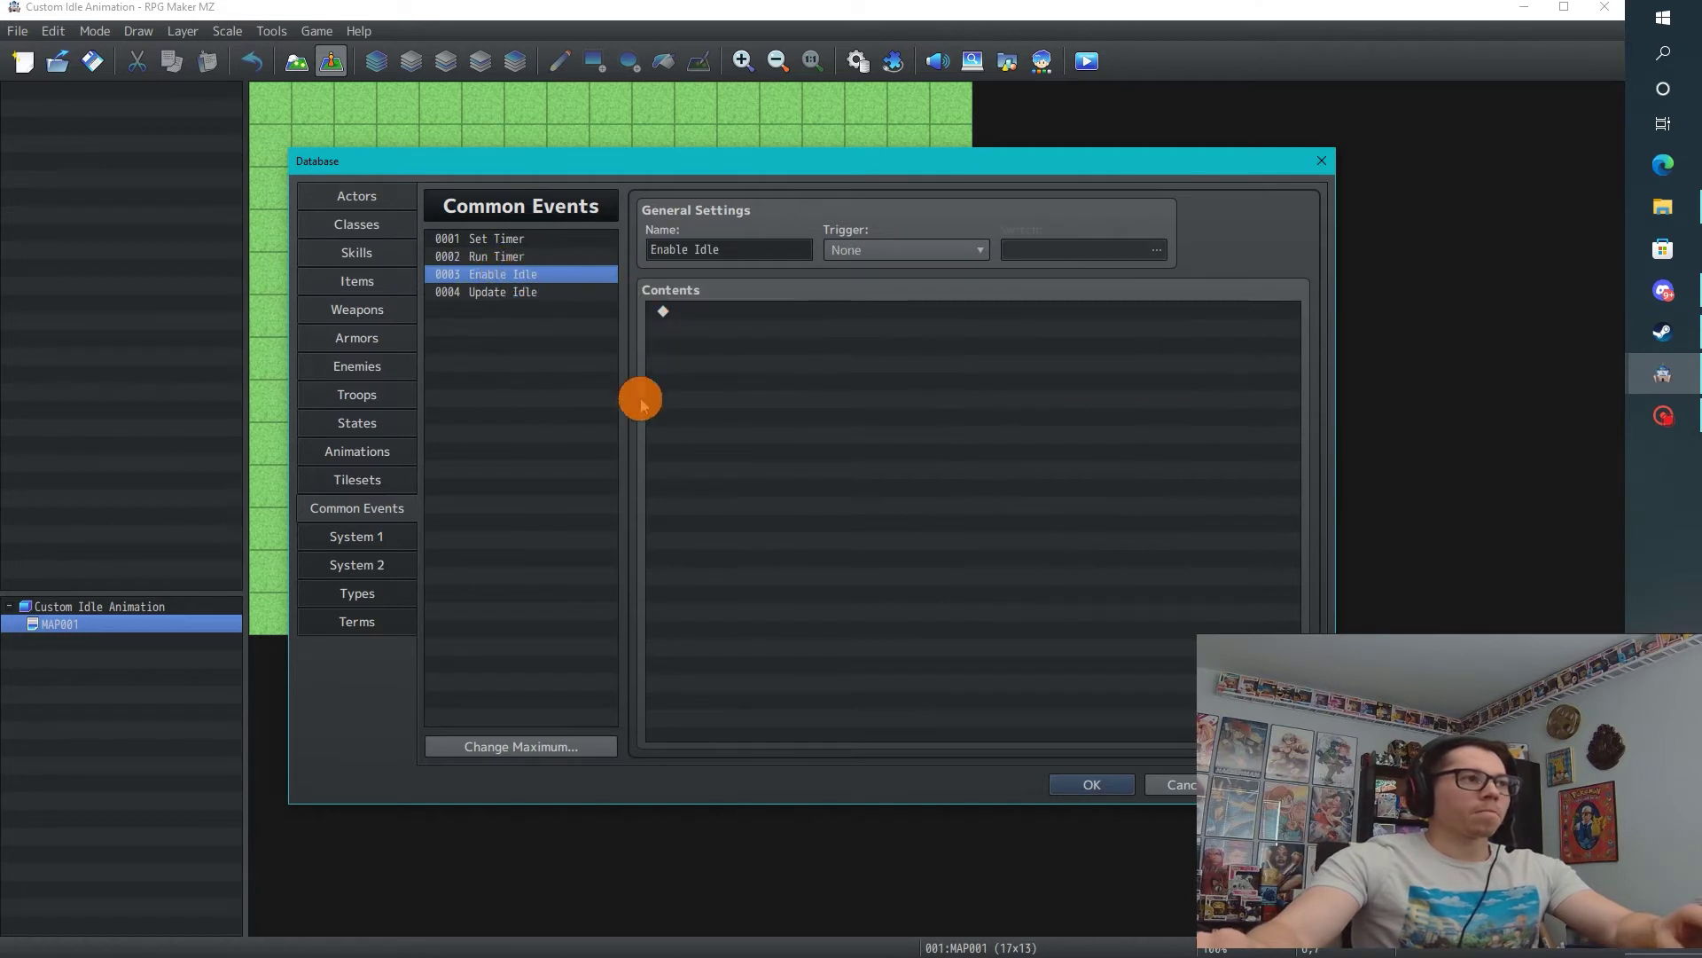
click(716, 310)
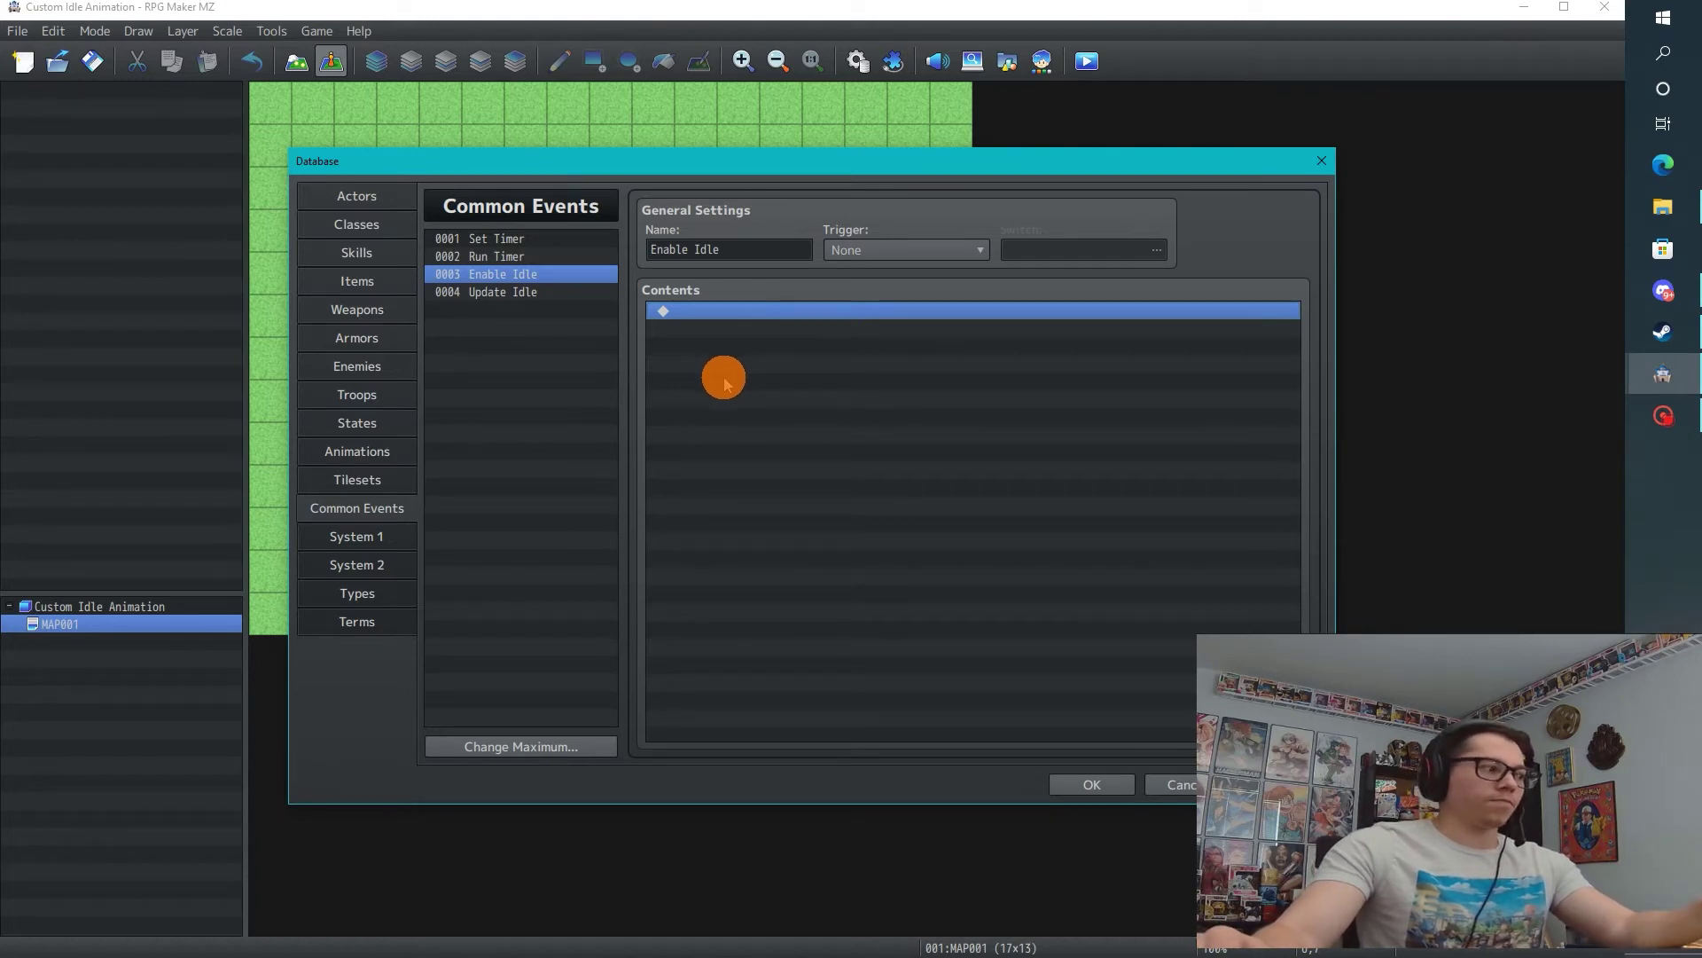
Add an If Timer ≤ 0 conditional branch to Enable Idle and start inserting inside it
double_click(707, 311)
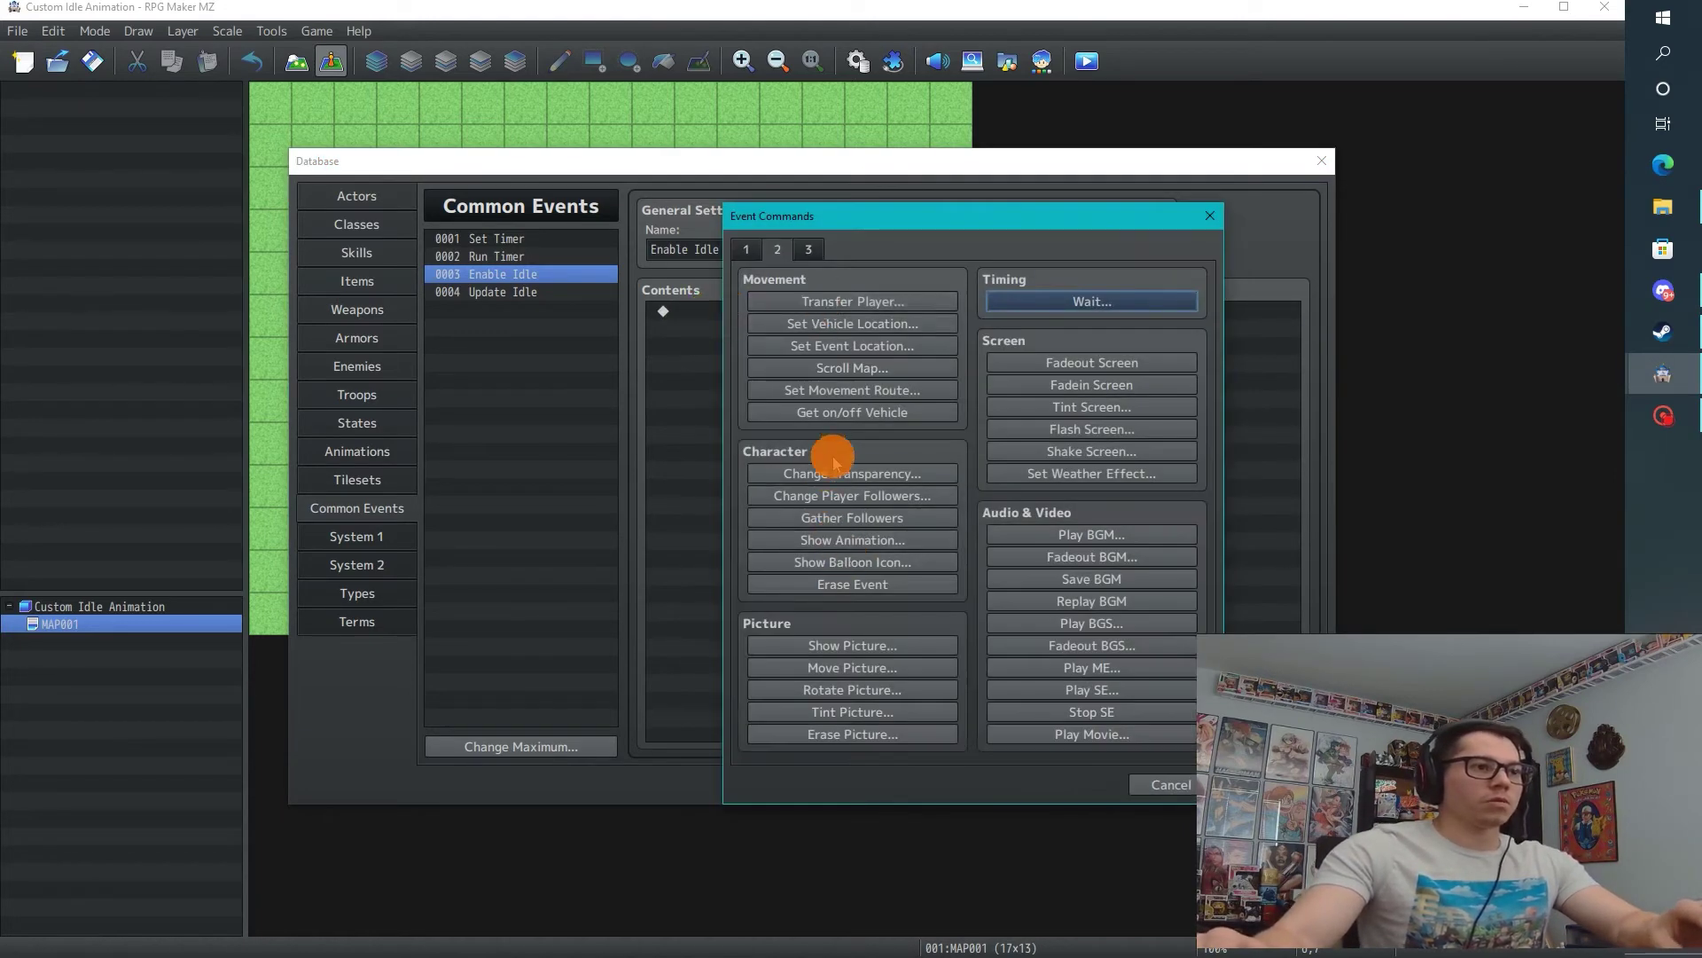
click(745, 249)
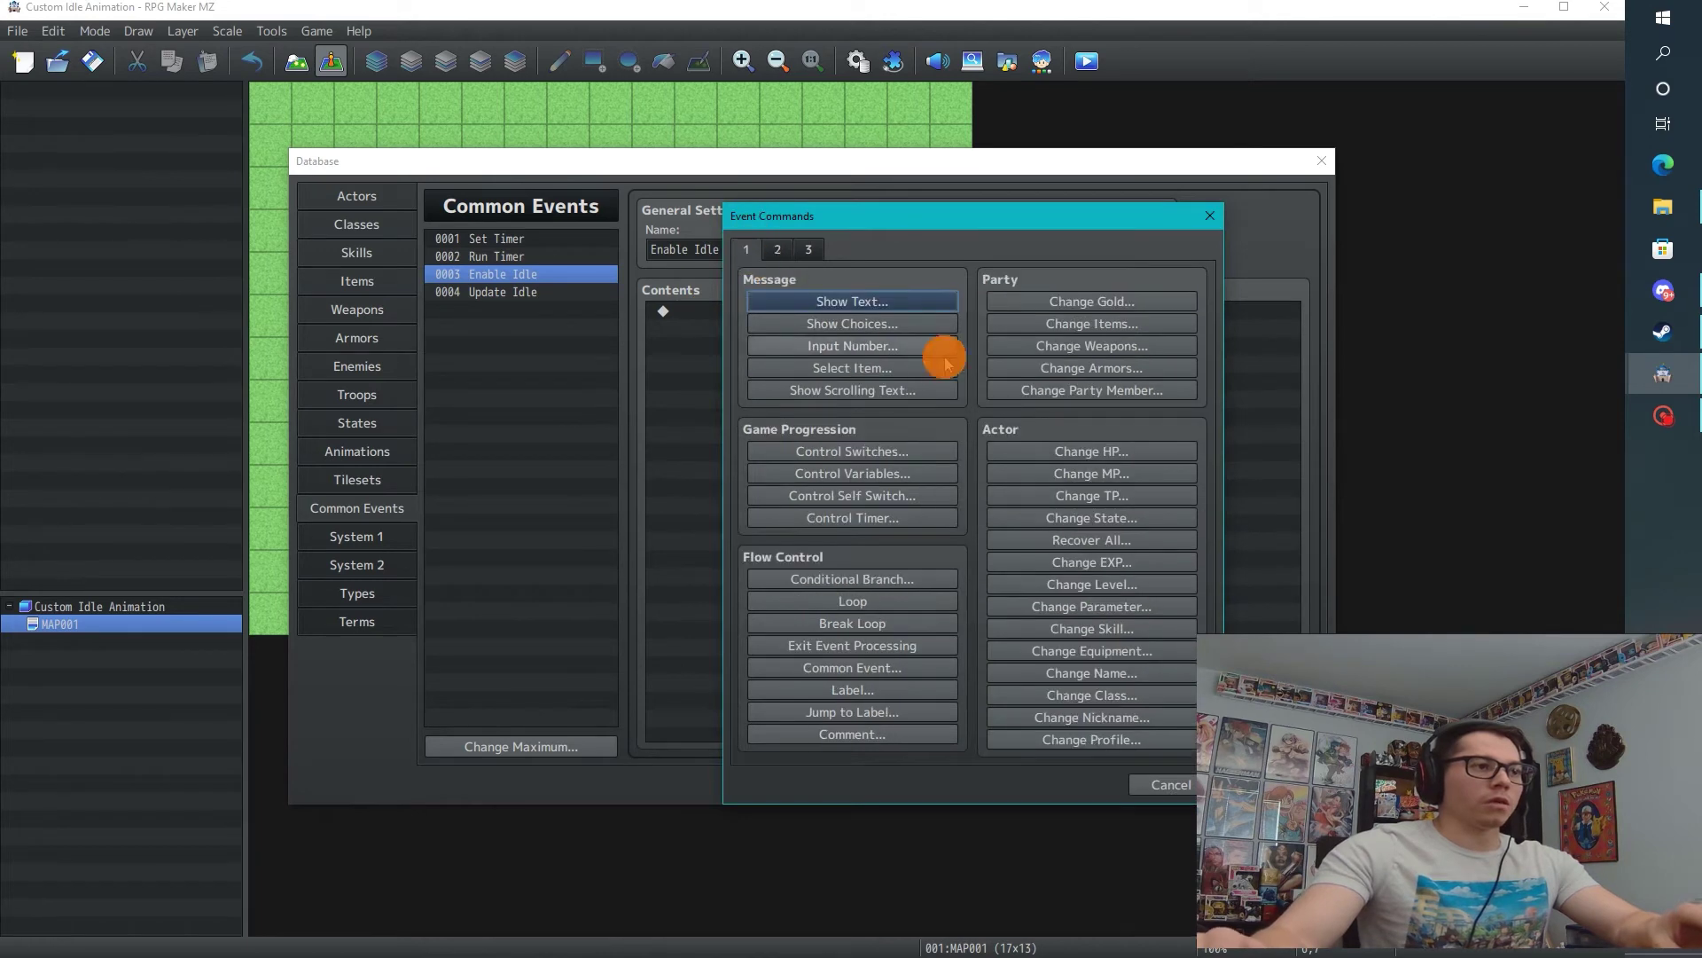
click(852, 578)
click(835, 430)
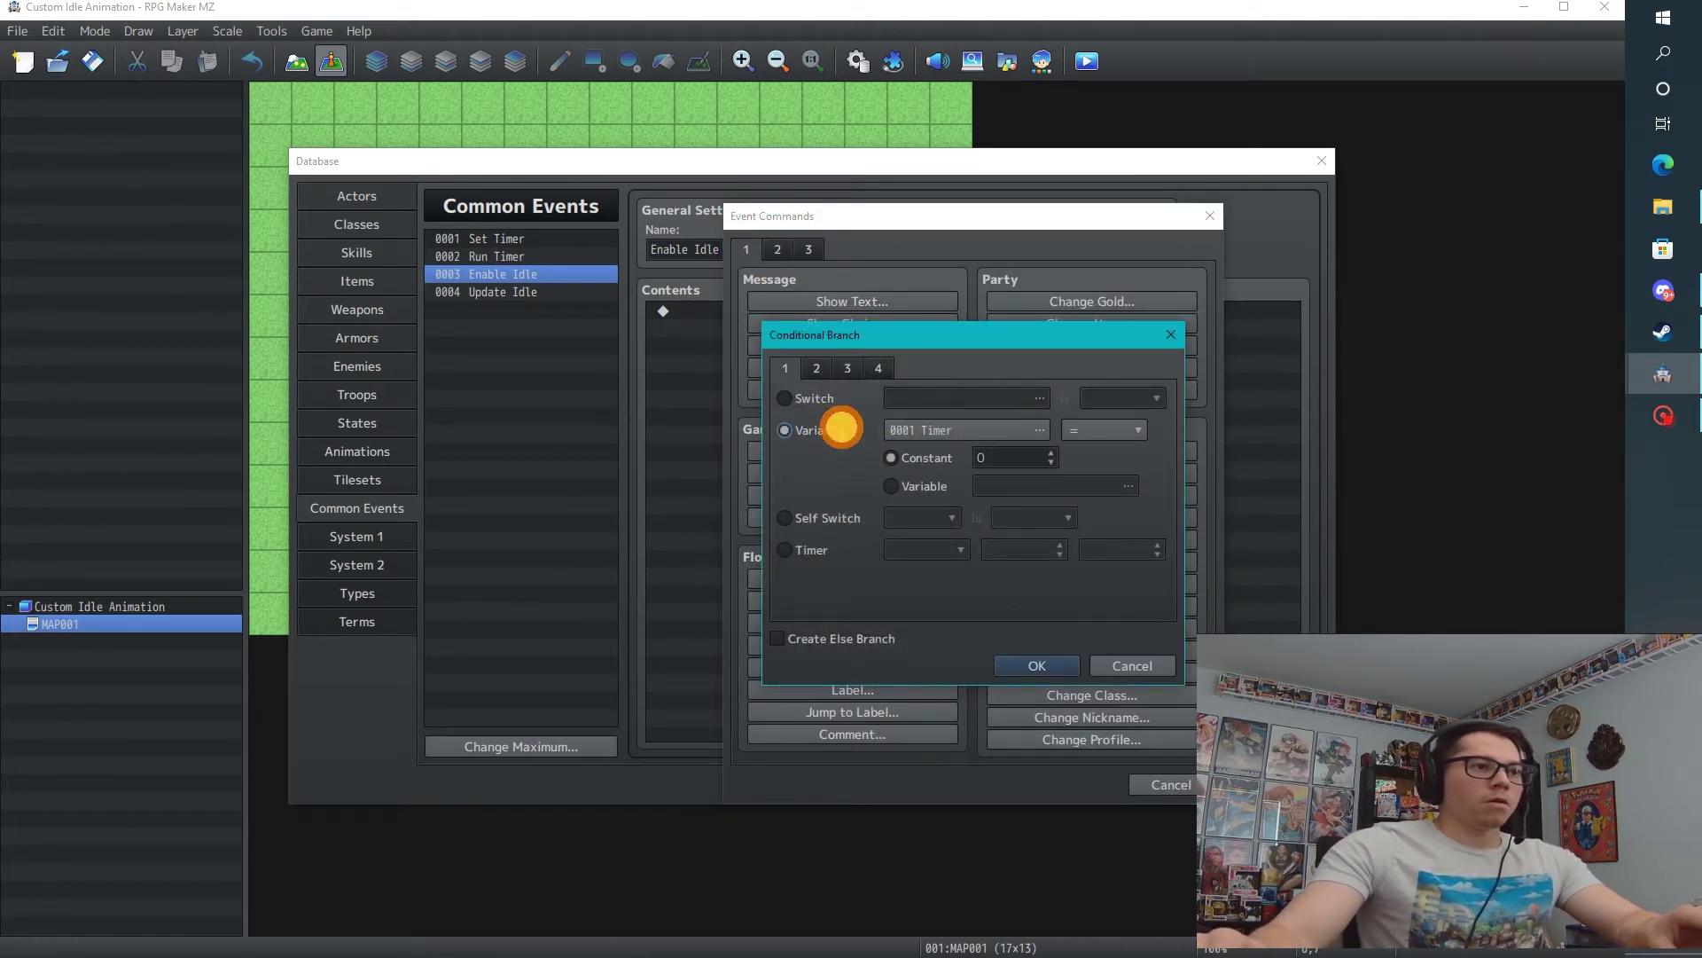
click(1104, 430)
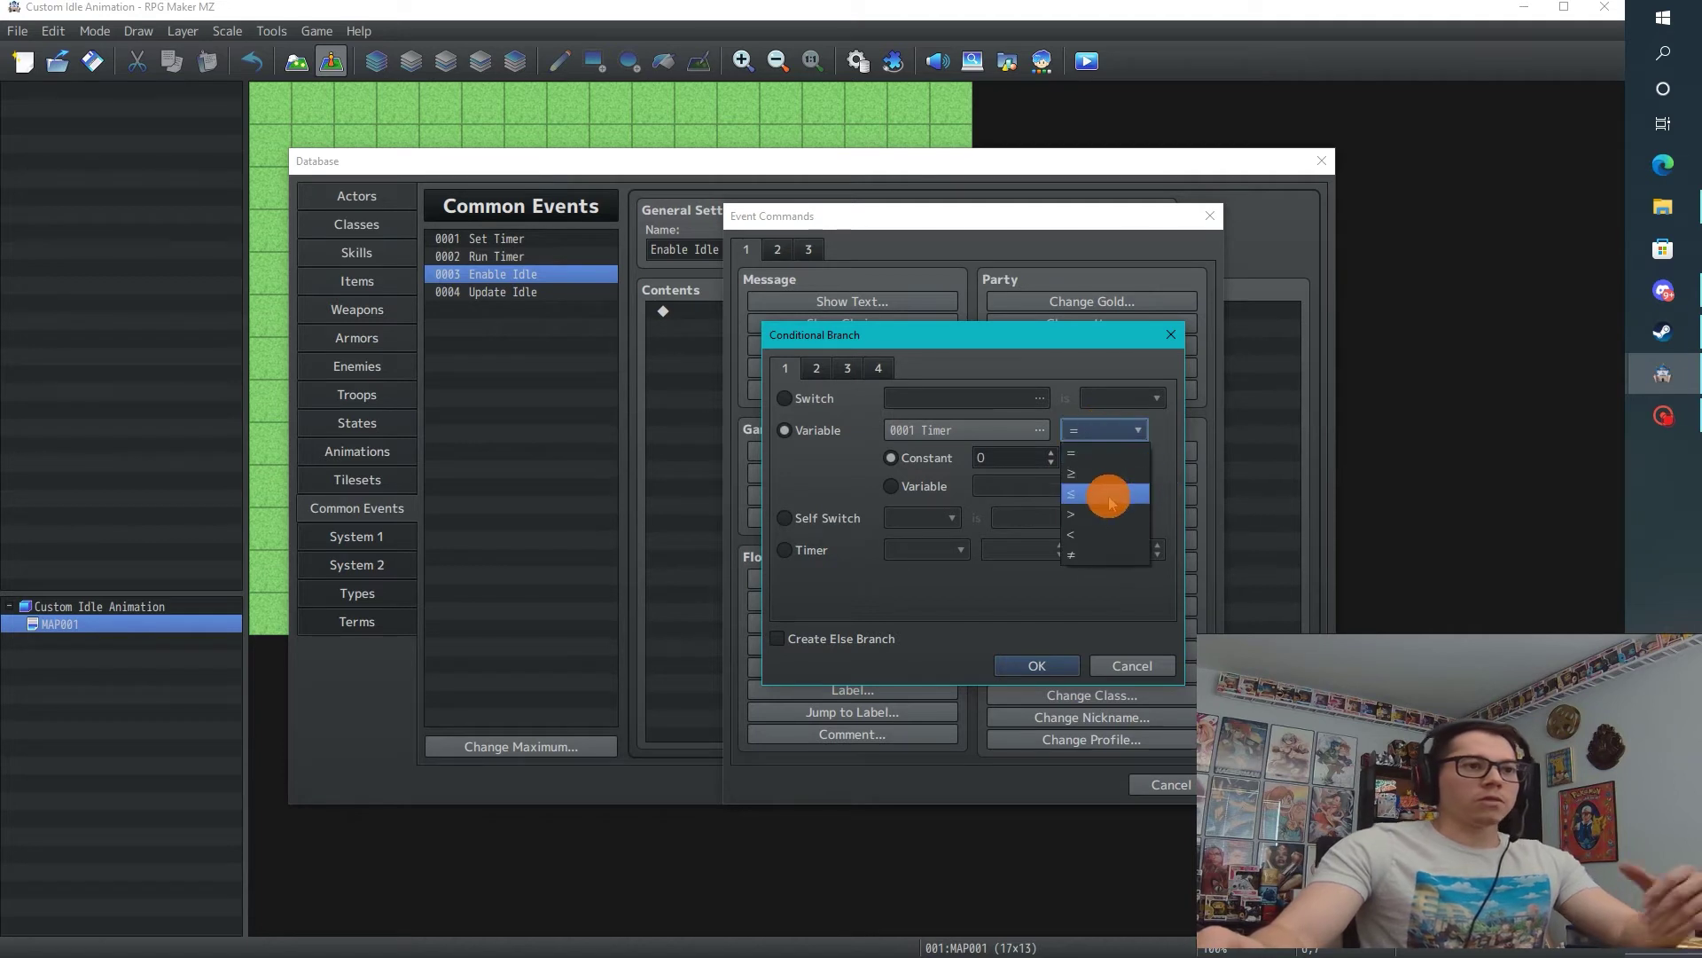
click(1123, 497)
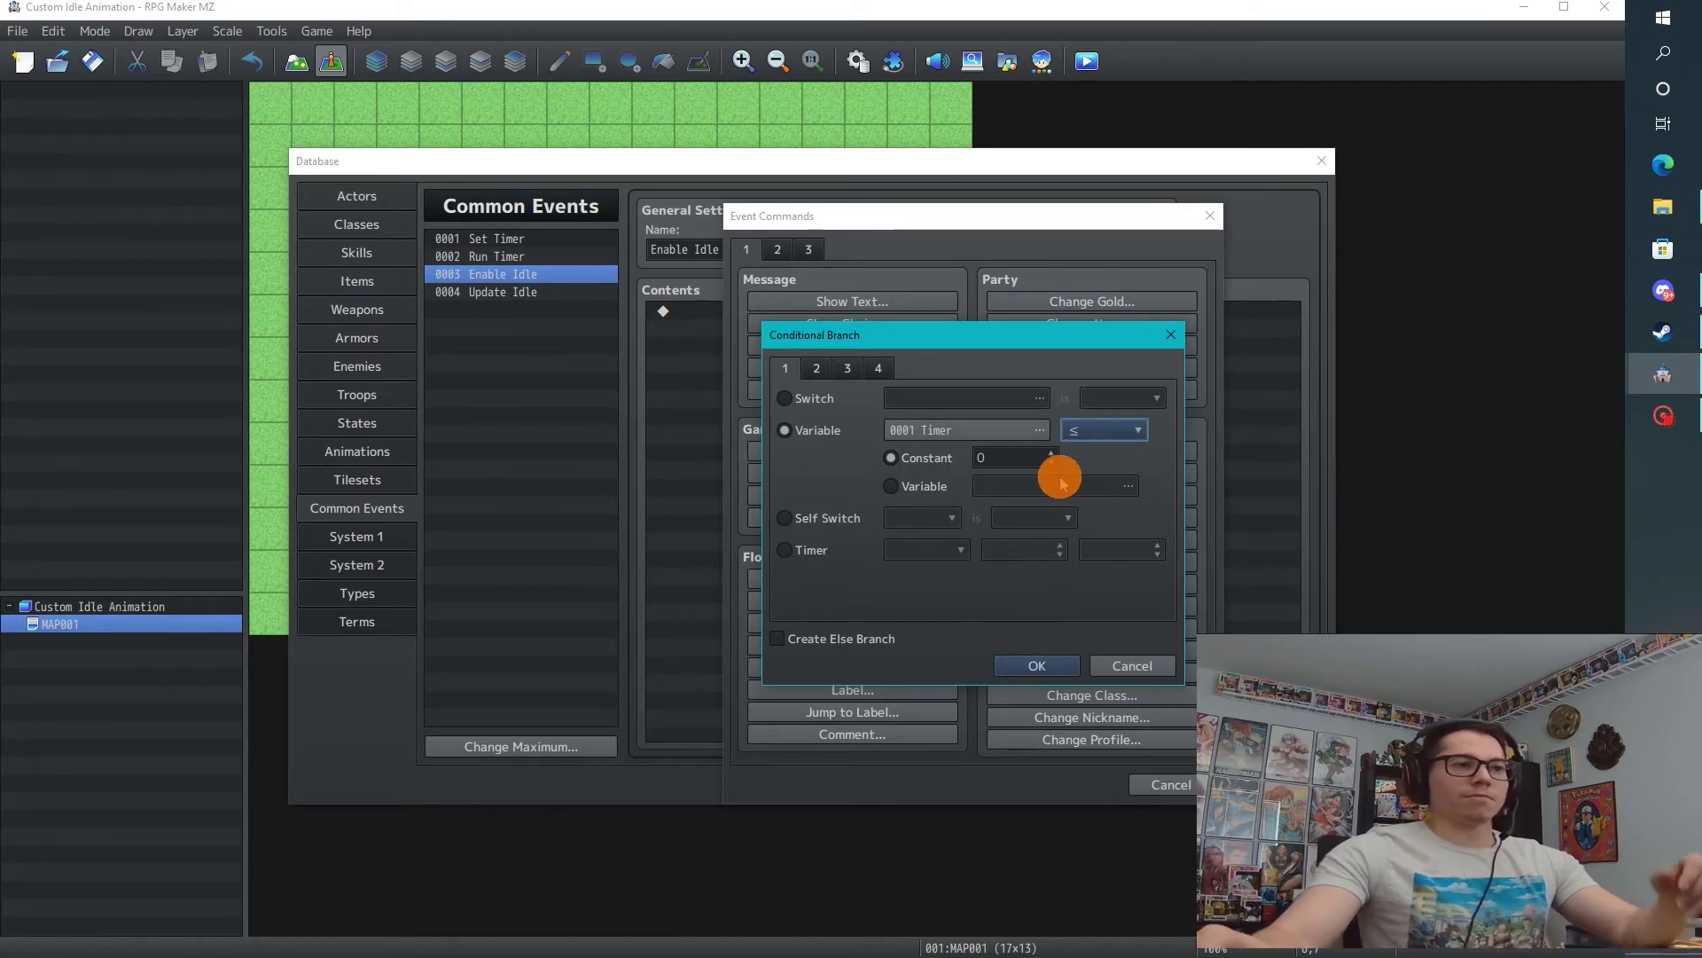
click(1032, 666)
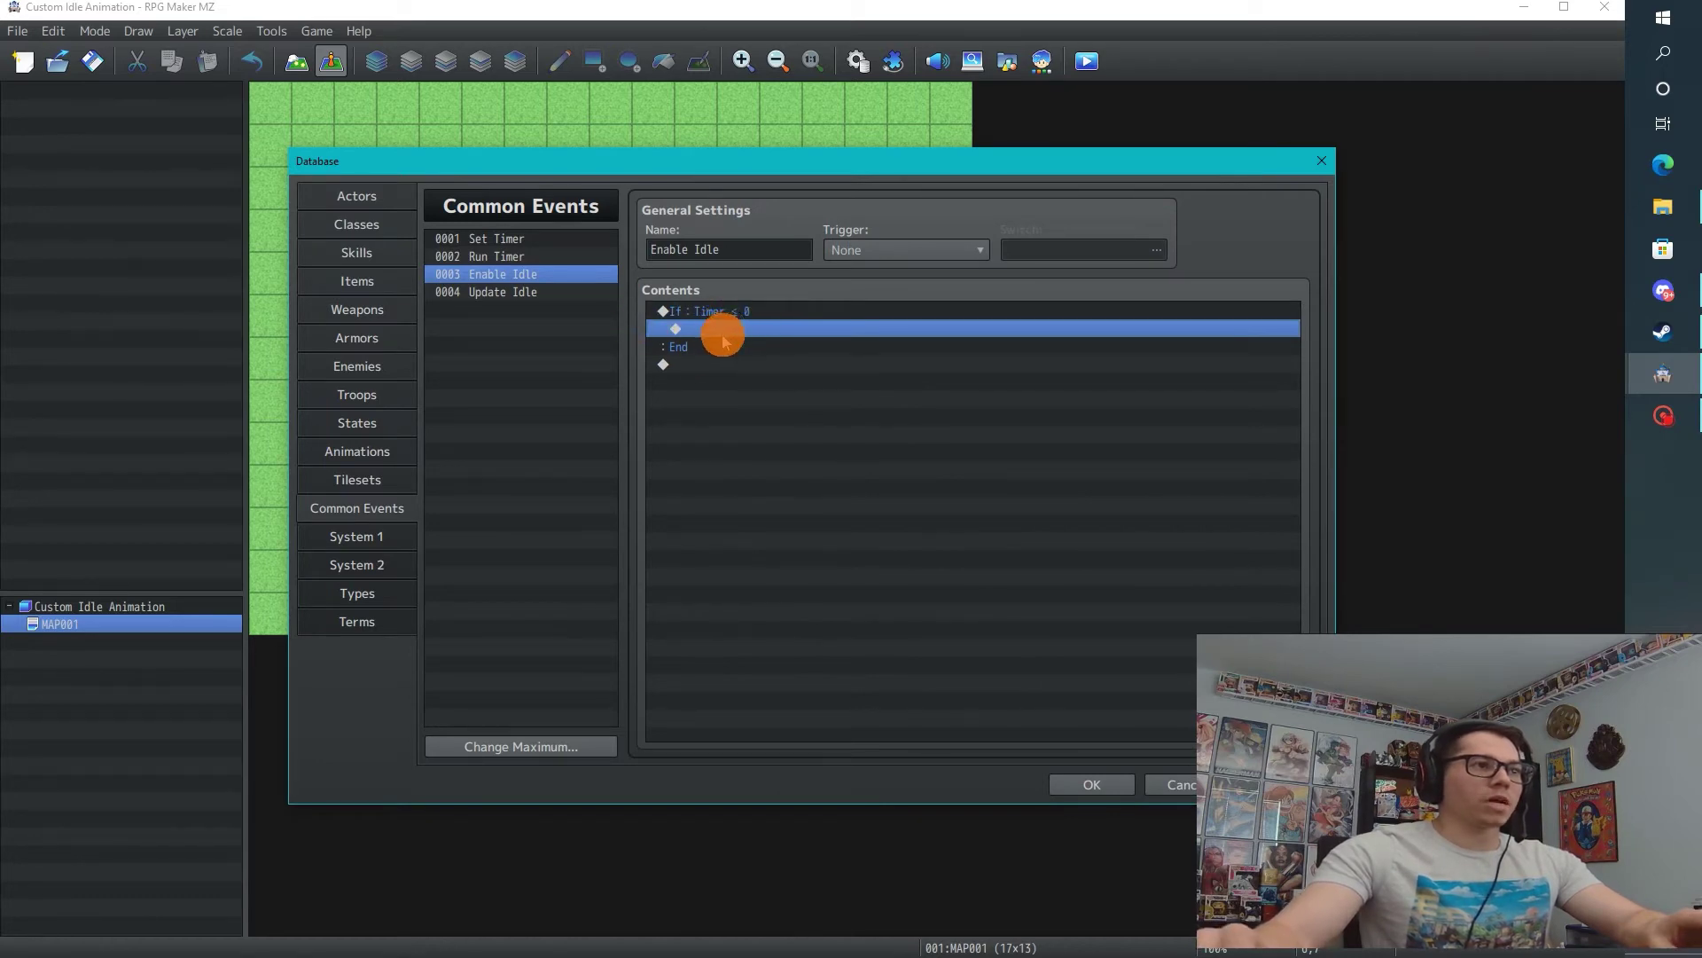
double_click(723, 341)
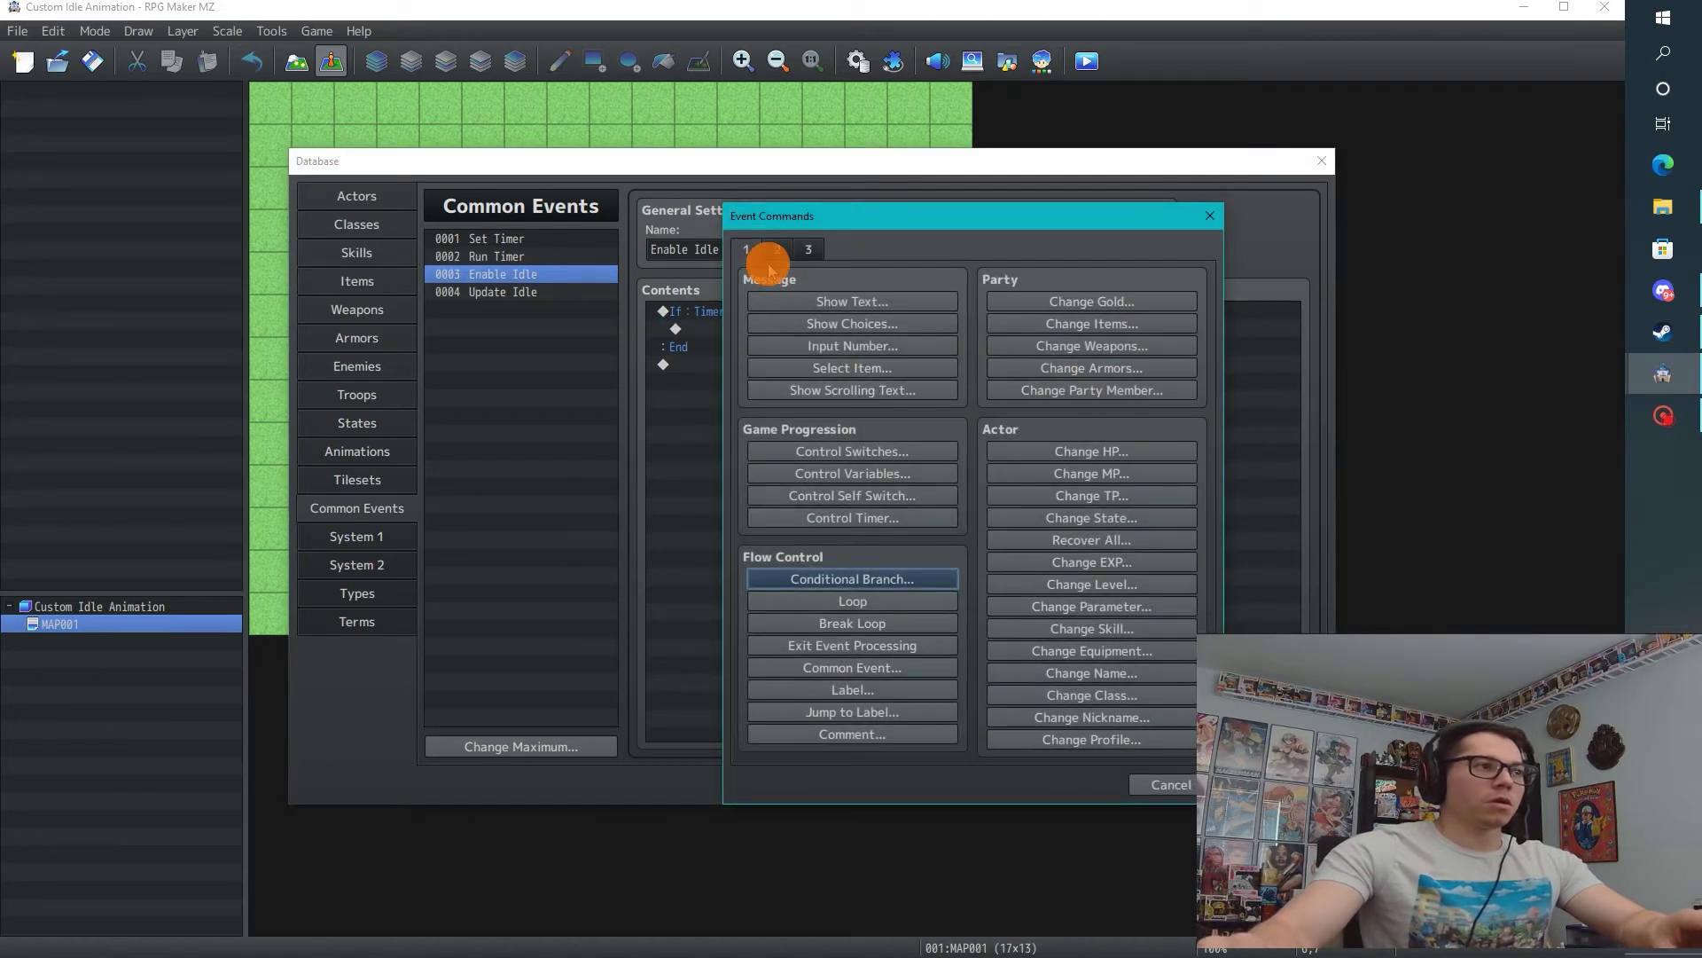